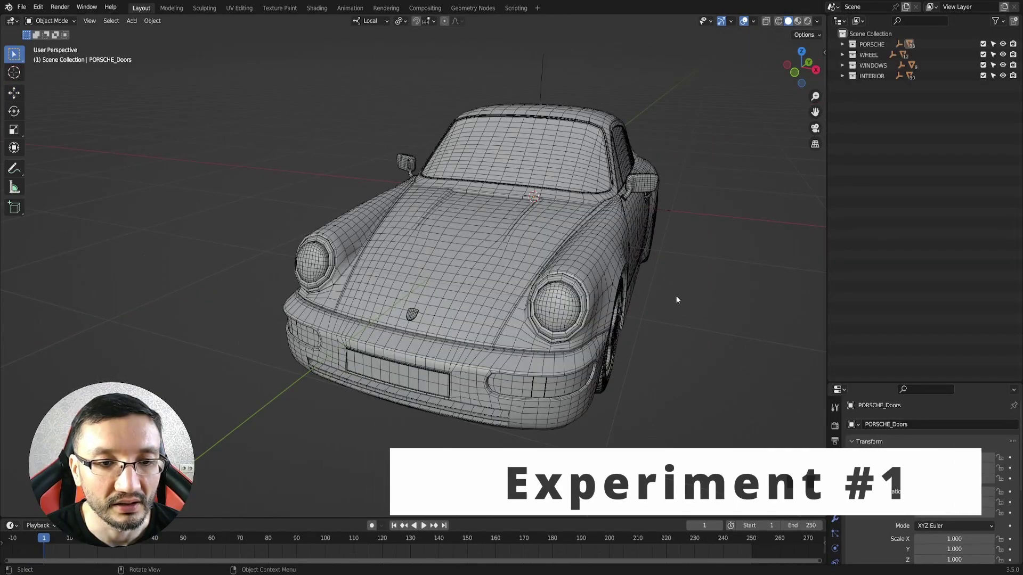
- Orbit to a three-quarter view of the Porsche and hide its wireframe overlay
{"action": "middle_click_drag", "start_coordinate": [675, 296], "coordinate": [615, 289]}
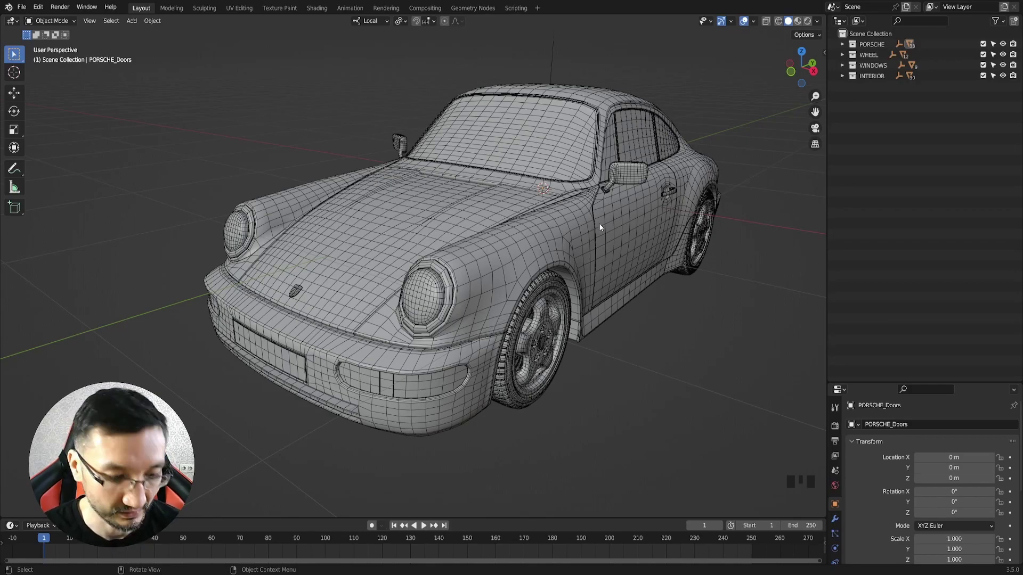
{"action": "key", "text": "ctrl+f"}
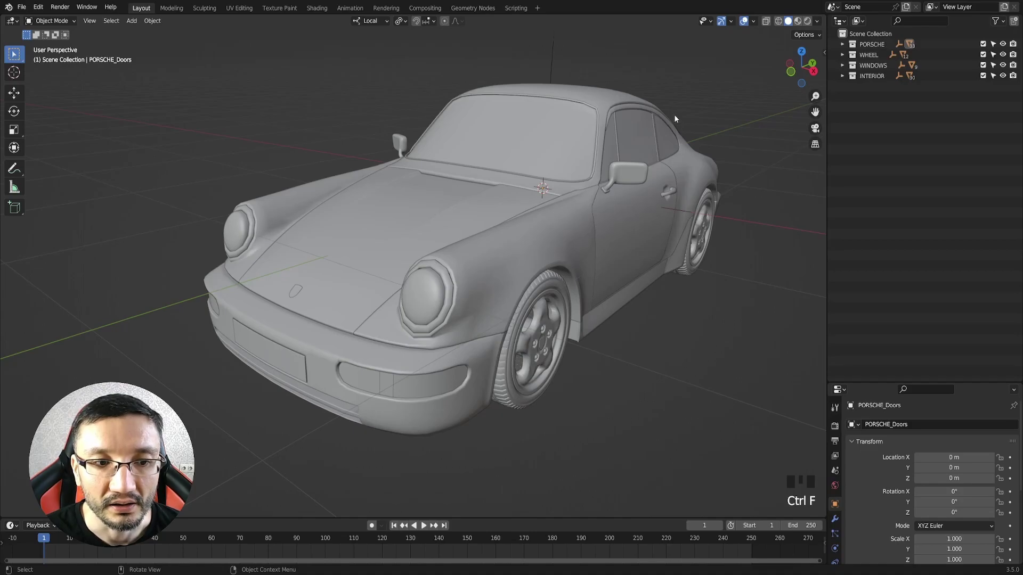
- Switch the Porsche's shading to the glossy red MatCap and zoom in on the car's front
{"action": "left_click", "coordinate": [819, 21]}
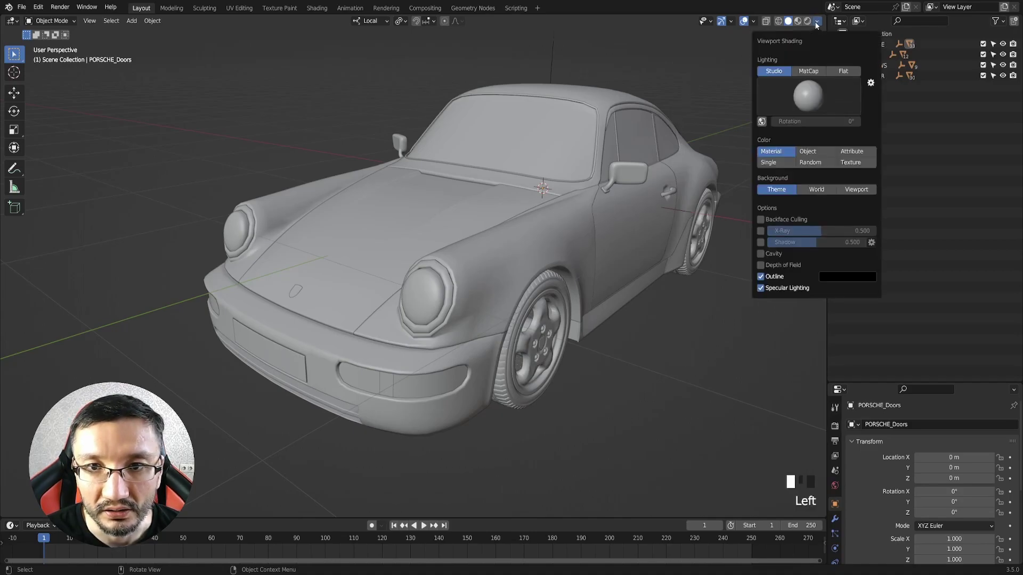
{"action": "left_click", "coordinate": [807, 73]}
{"action": "left_click", "coordinate": [809, 97]}
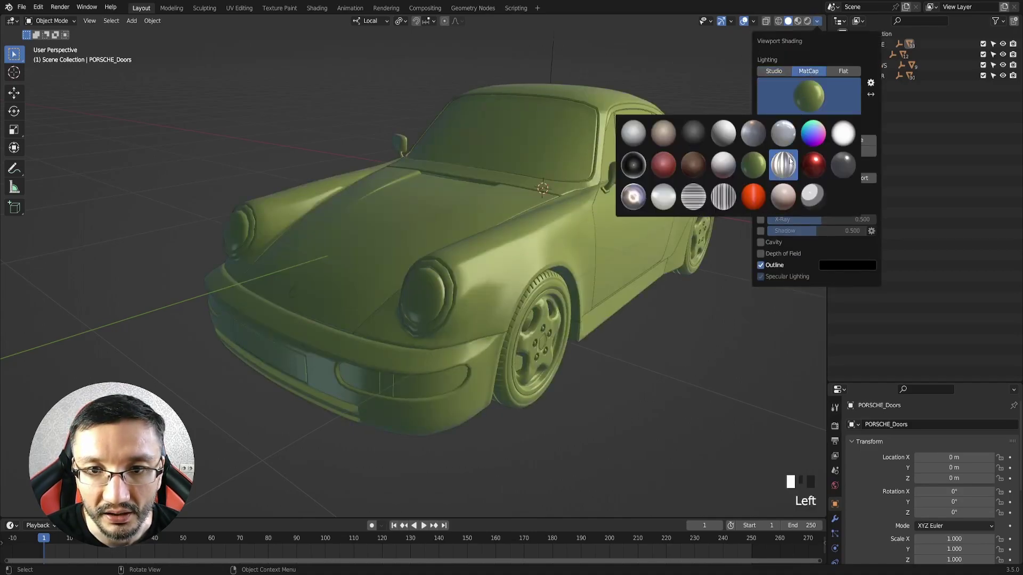
{"action": "left_click", "coordinate": [814, 168]}
{"action": "middle_click_drag", "start_coordinate": [618, 304], "coordinate": [476, 240]}
- Show the wireframe and give the headlight ring two subdivision levels
{"action": "left_click", "coordinate": [476, 240]}
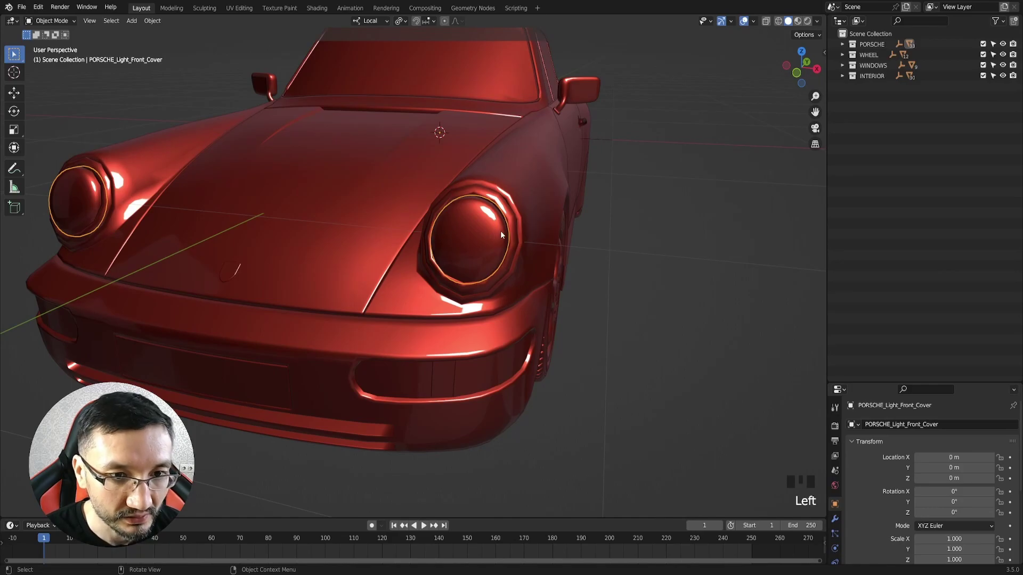
{"action": "left_click", "coordinate": [511, 217]}
{"action": "middle_click_drag", "start_coordinate": [500, 192], "coordinate": [563, 236], "text": "ctrl"}
{"action": "key", "text": "ctrl+f"}
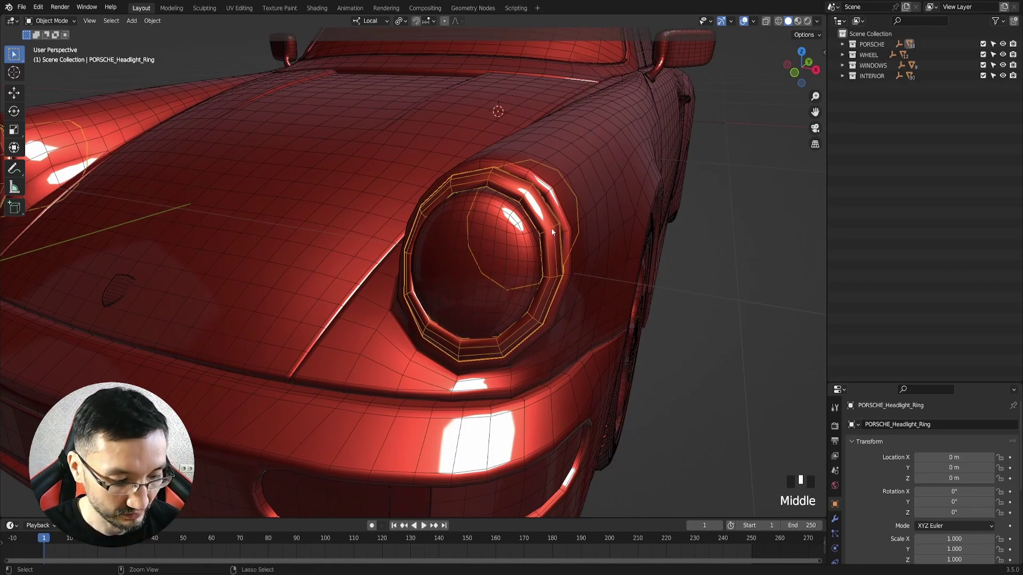
{"action": "key", "text": "ctrl+2"}
- Give the front wing two subdivision levels, deselect it, and hide the wireframe again
{"action": "left_click", "coordinate": [573, 187]}
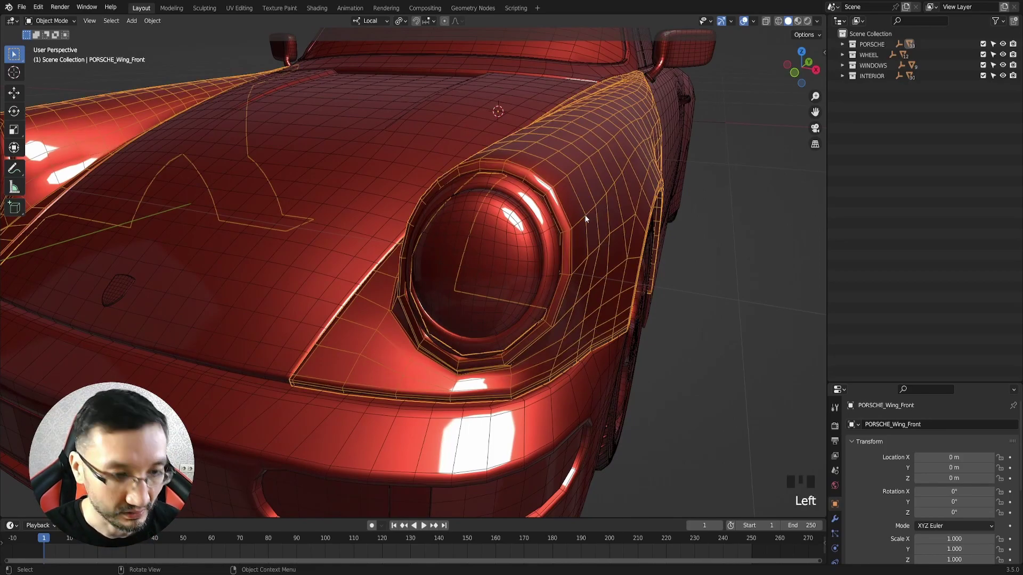
{"action": "key", "text": "ctrl+2"}
{"action": "middle_click_drag", "start_coordinate": [568, 192], "coordinate": [549, 163]}
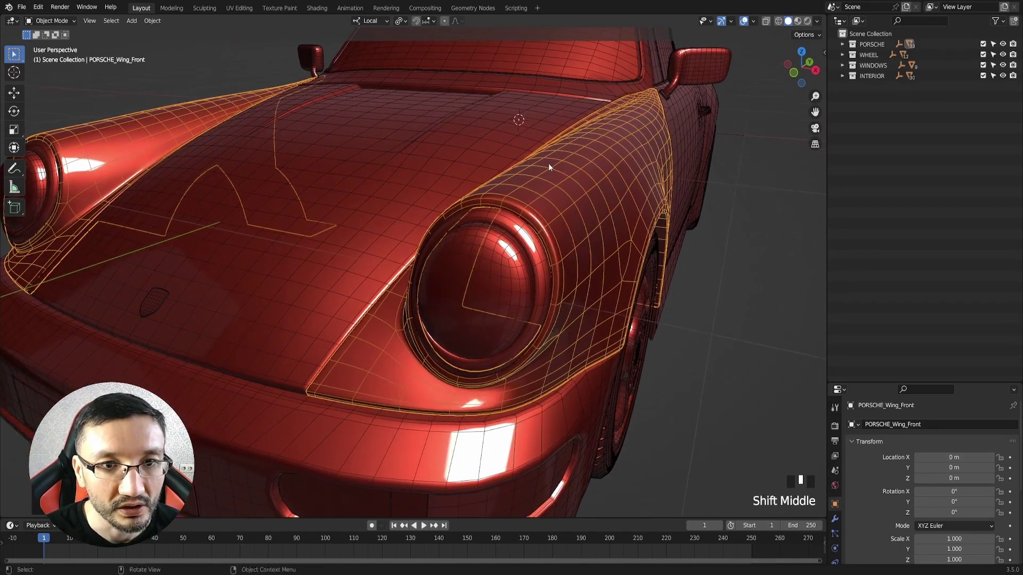
{"action": "left_click", "coordinate": [701, 267]}
{"action": "middle_click_drag", "start_coordinate": [701, 266], "coordinate": [600, 331]}
{"action": "key", "text": "ctrl+f"}
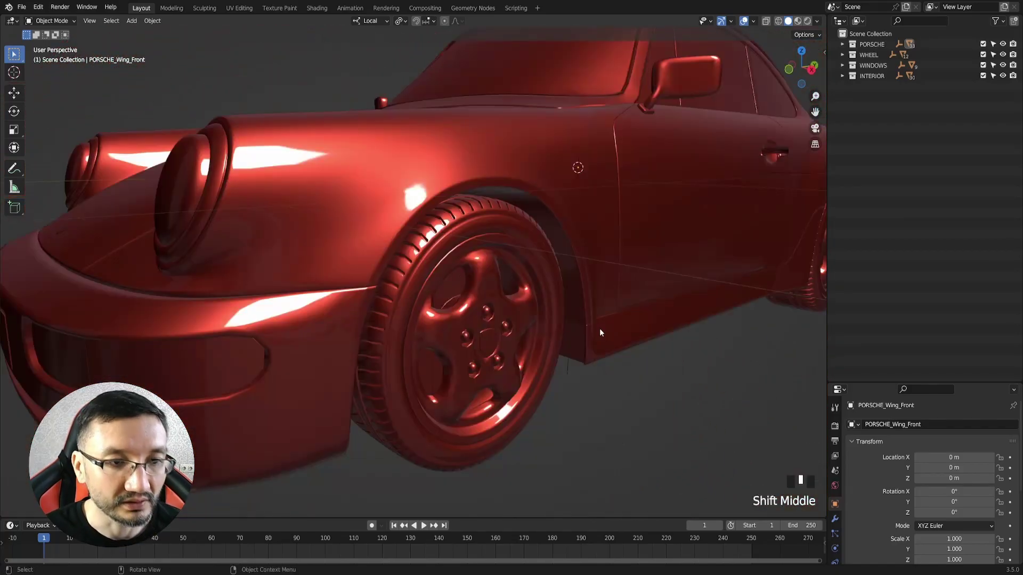
- Duplicate the front wing as PORSCHE_Wing_Front.001, move it out, and enter Edit Mode
{"action": "left_click", "coordinate": [480, 198]}
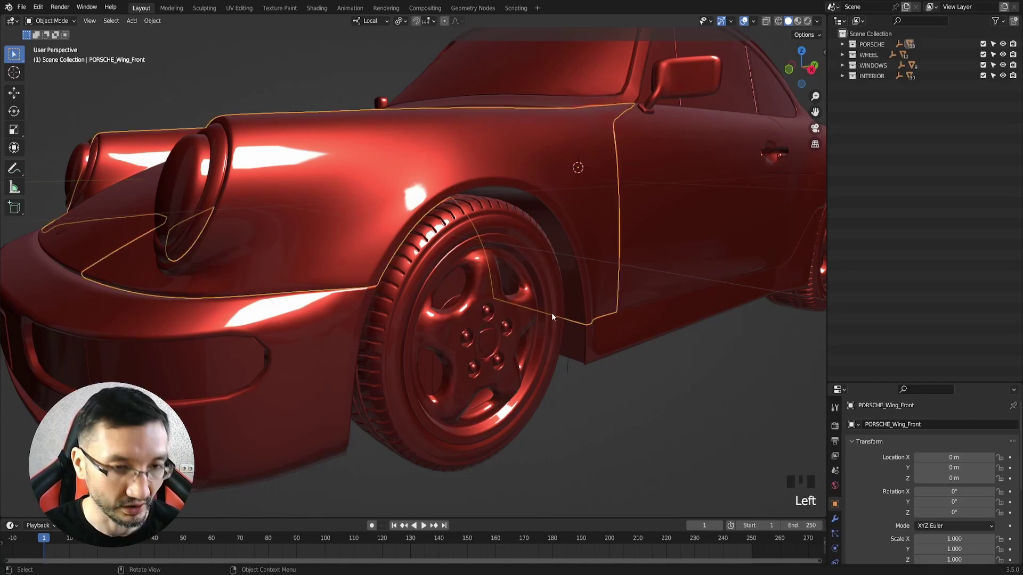
{"action": "middle_click_drag", "start_coordinate": [411, 174], "coordinate": [491, 239]}
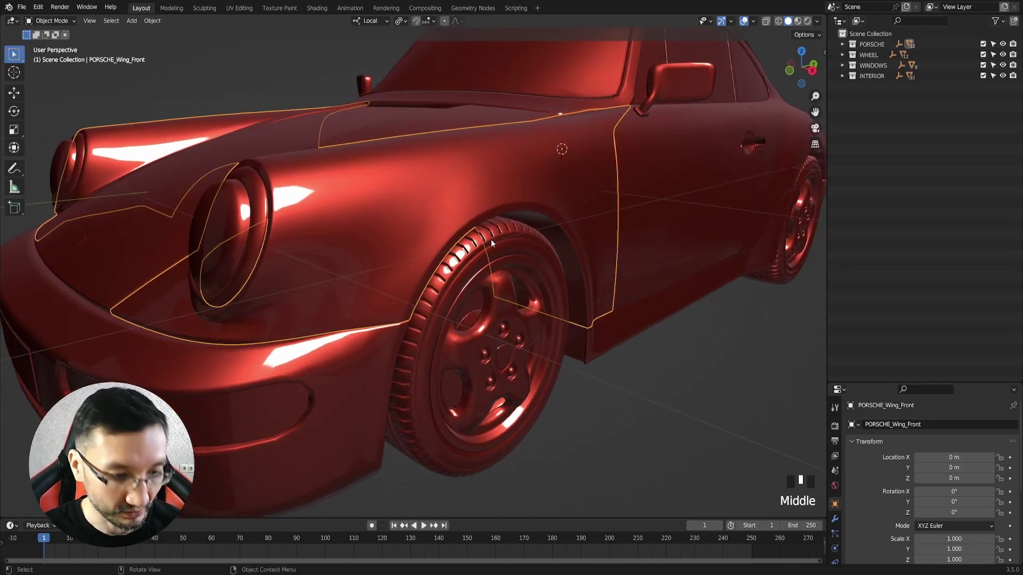
{"action": "key", "text": "ctrl+d"}
{"action": "left_click", "coordinate": [472, 213]}
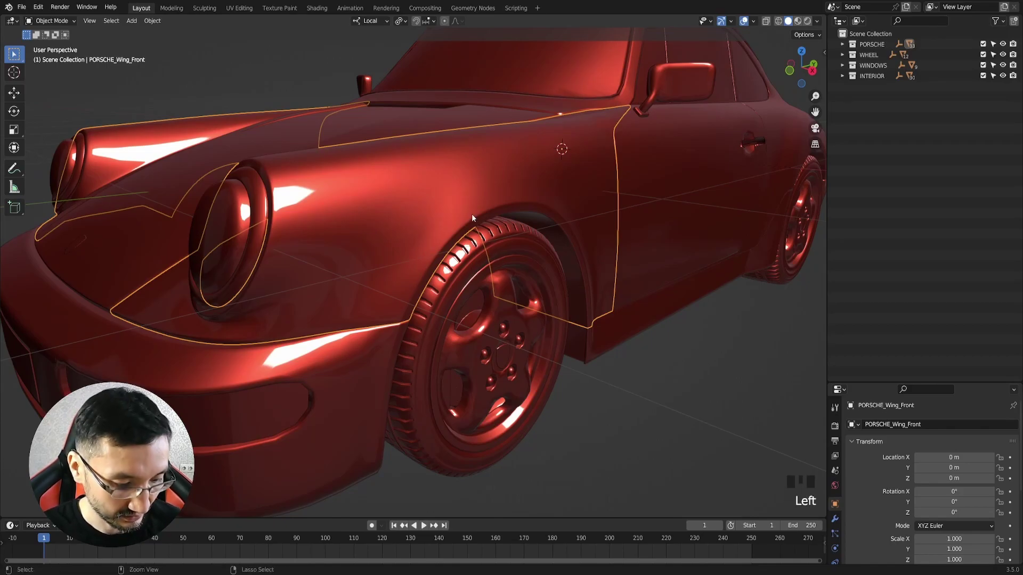
{"action": "key", "text": "ctrl+d"}
{"action": "left_click", "coordinate": [465, 210]}
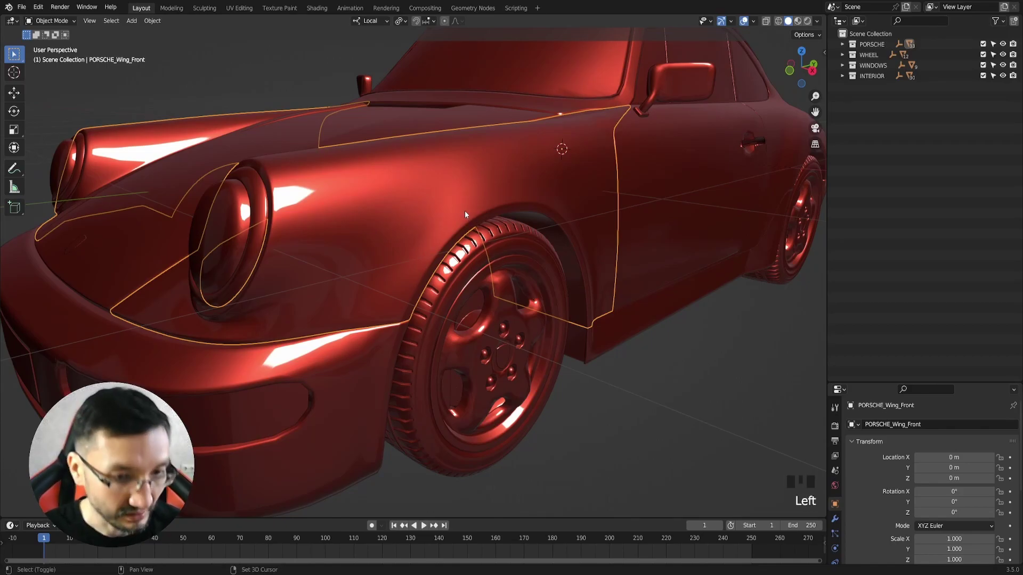
{"action": "key", "text": "shift+d"}
{"action": "left_click", "coordinate": [533, 274]}
{"action": "middle_click_drag", "start_coordinate": [533, 274], "coordinate": [635, 286]}
{"action": "key", "text": "Tab"}
{"action": "key", "text": "Tab"}
{"action": "key", "text": "Tab"}
- Join vertex pairs on the wing copy with new diagonal edges using J
{"action": "left_click", "coordinate": [638, 297], "text": "shift"}
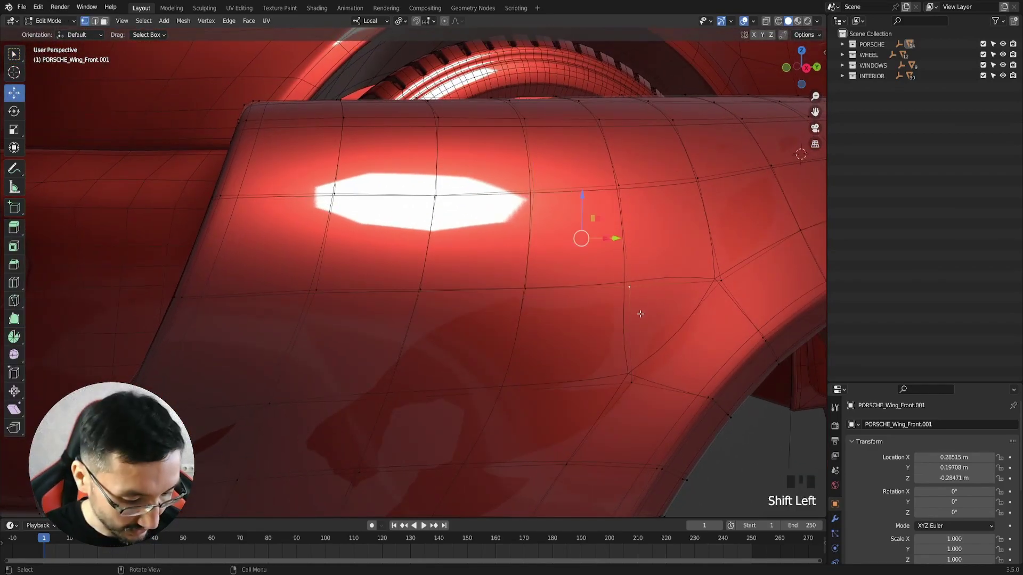
{"action": "middle_click_drag", "start_coordinate": [640, 314], "coordinate": [567, 265]}
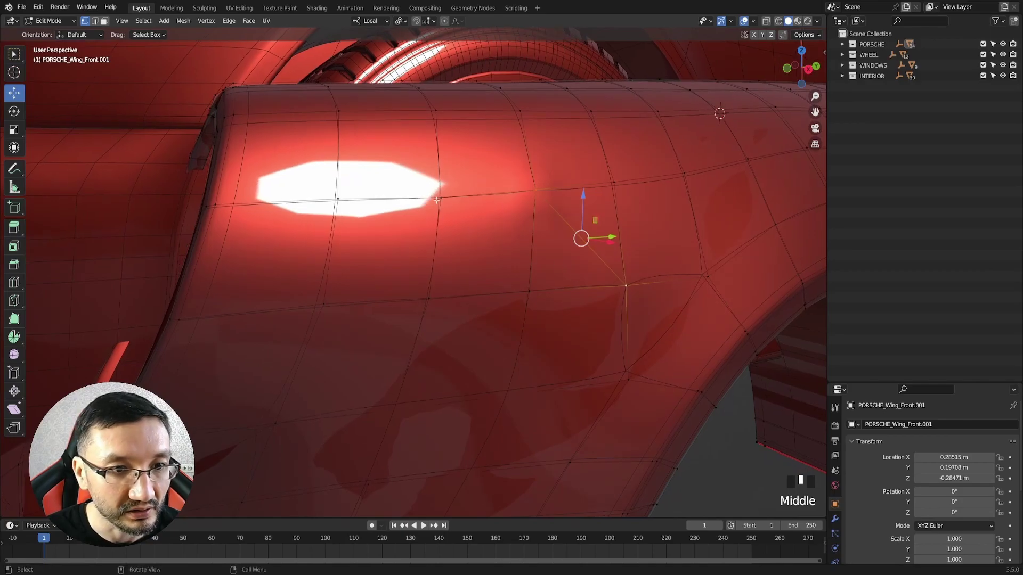
{"action": "left_click", "coordinate": [349, 202]}
{"action": "left_click", "coordinate": [425, 294], "text": "shift"}
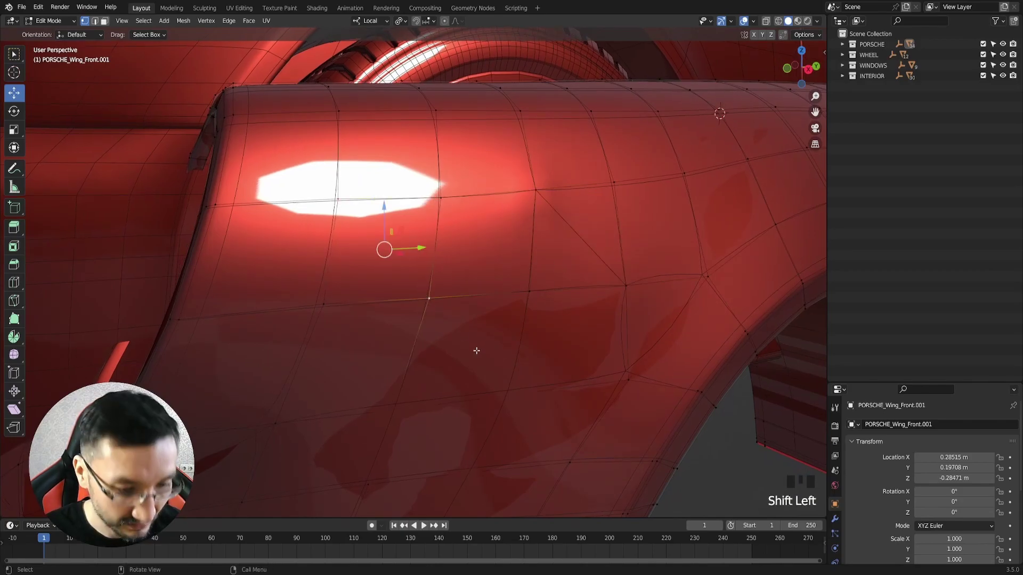
{"action": "key", "text": "j"}
{"action": "middle_click_drag", "start_coordinate": [464, 321], "coordinate": [424, 299]}
{"action": "left_click", "coordinate": [351, 296]}
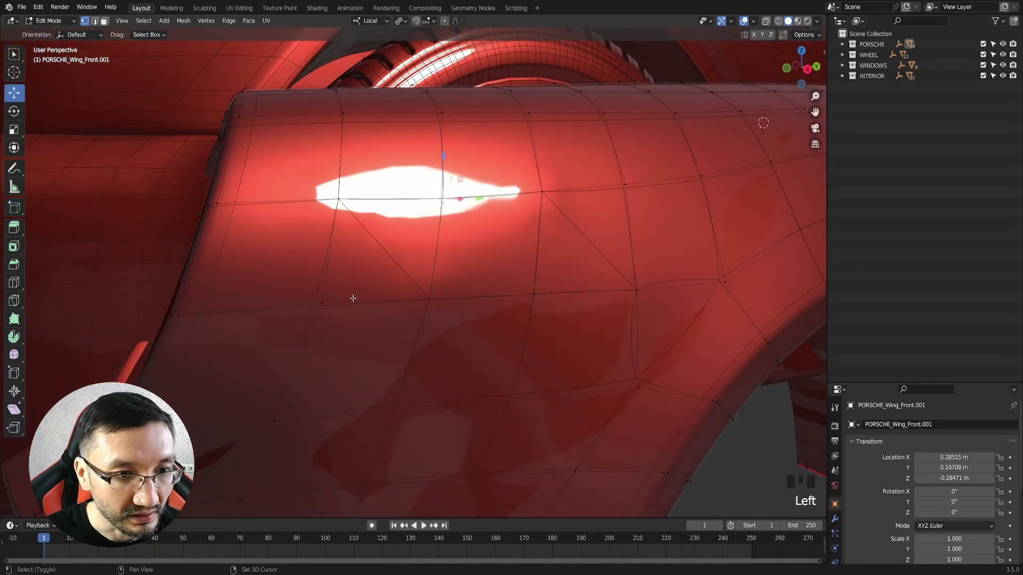
{"action": "left_click", "coordinate": [325, 303], "text": "shift"}
{"action": "middle_click_drag", "start_coordinate": [339, 314], "coordinate": [479, 251]}
- Enable On Cage on the wing copy's Subdivision modifier
{"action": "left_click_drag", "start_coordinate": [863, 382], "coordinate": [864, 252]}
{"action": "left_click", "coordinate": [835, 389]}
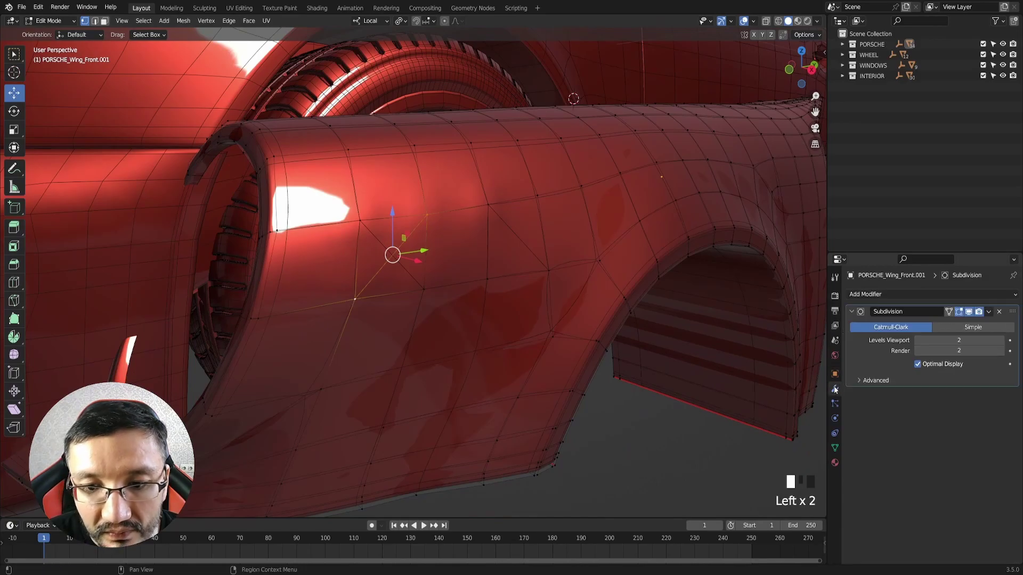
{"action": "middle_click_drag", "start_coordinate": [581, 298], "coordinate": [591, 320]}
{"action": "left_click", "coordinate": [949, 312]}
- Select another vertex pair on the wing, then return to Object Mode
{"action": "left_click", "coordinate": [626, 410]}
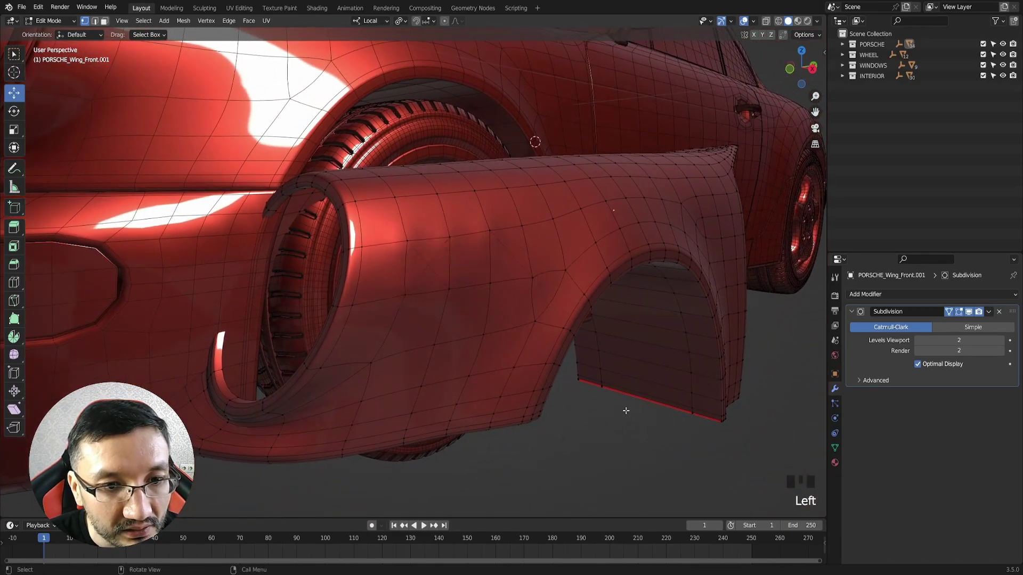
{"action": "middle_click_drag", "start_coordinate": [626, 411], "coordinate": [513, 283]}
{"action": "left_click", "coordinate": [500, 247]}
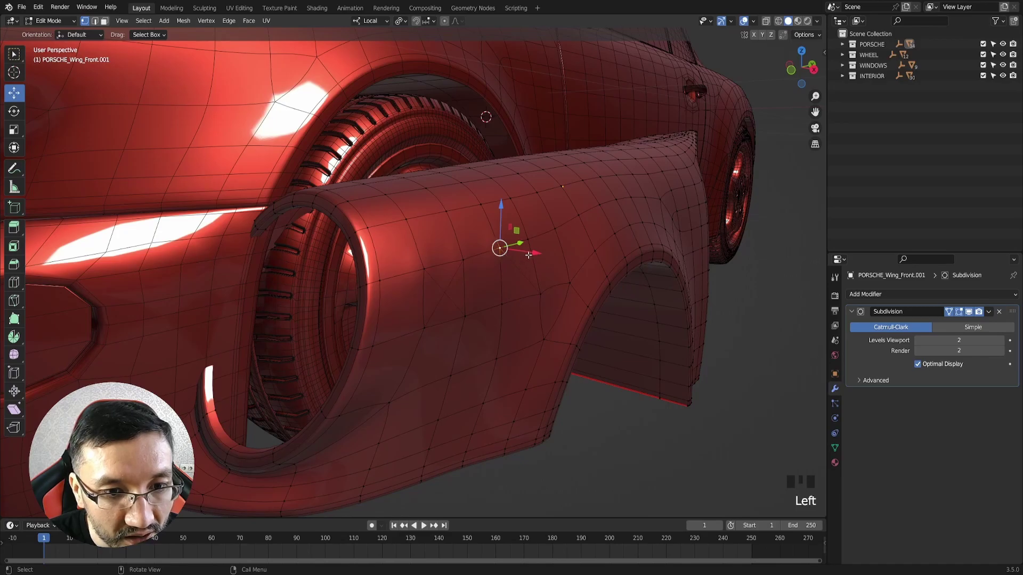
{"action": "left_click", "coordinate": [486, 244]}
{"action": "middle_click_drag", "start_coordinate": [486, 245], "coordinate": [484, 313]}
{"action": "key", "text": "ctrl+z"}
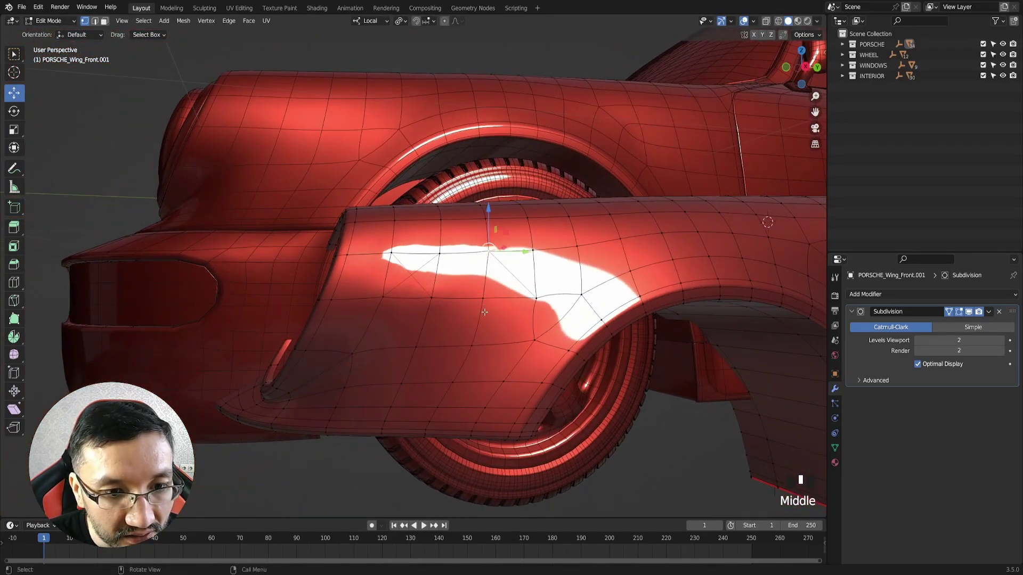
{"action": "left_click", "coordinate": [472, 344]}
{"action": "left_click", "coordinate": [535, 297], "text": "shift"}
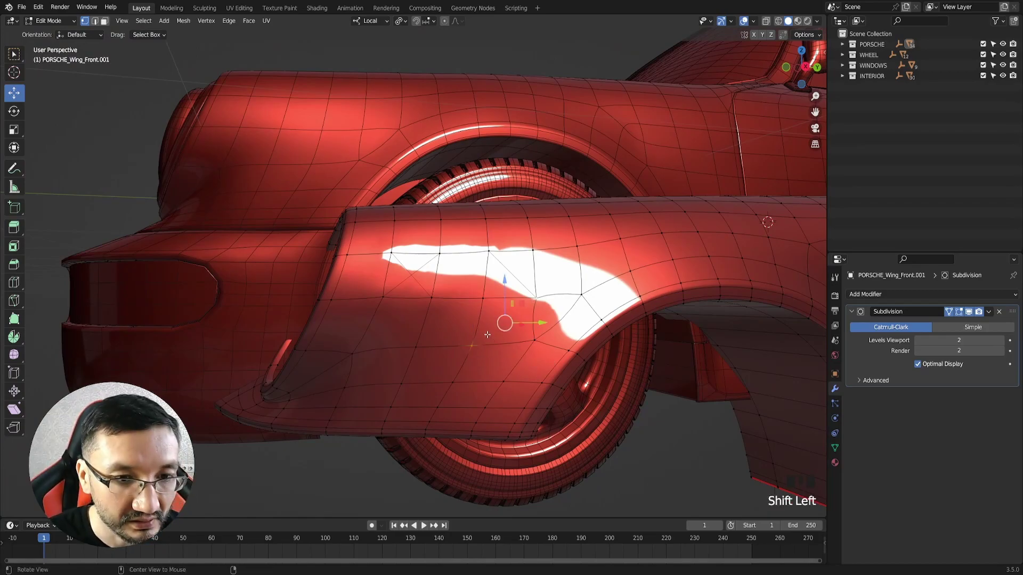
{"action": "key", "text": "Tab"}
{"action": "middle_click_drag", "start_coordinate": [487, 335], "coordinate": [600, 367], "text": "ctrl"}
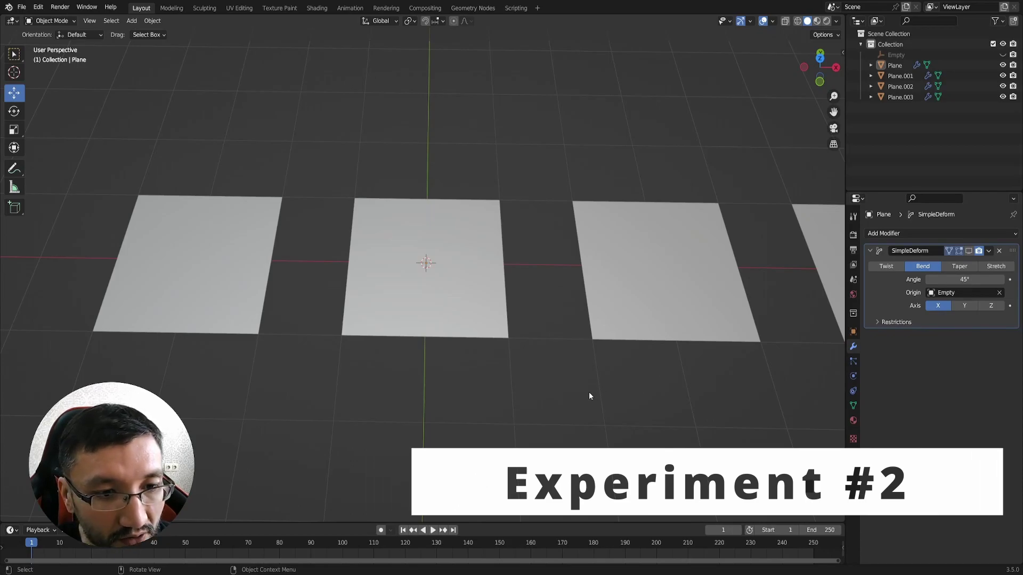
- Select the centre test plane and frame the row of four planes from above
{"action": "middle_click_drag", "start_coordinate": [577, 397], "coordinate": [603, 329]}
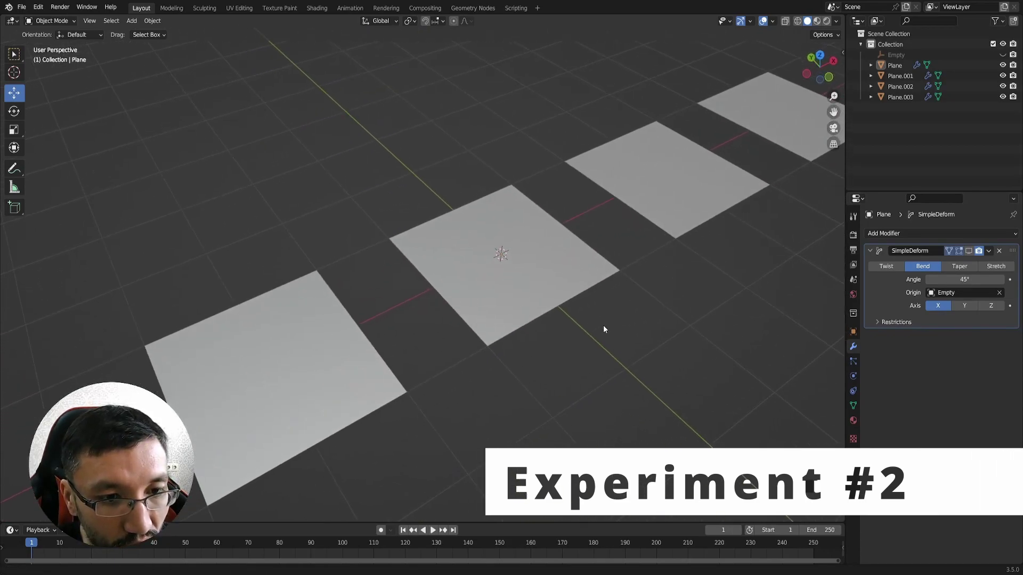
{"action": "mouse_move", "coordinate": [624, 369]}
{"action": "middle_mouse_down", "text": "ctrl"}
{"action": "mouse_move", "coordinate": [629, 349]}
{"action": "mouse_move", "coordinate": [653, 377]}
{"action": "mouse_move", "coordinate": [646, 354]}
{"action": "mouse_move", "coordinate": [634, 365]}
{"action": "middle_mouse_up", "text": "ctrl"}
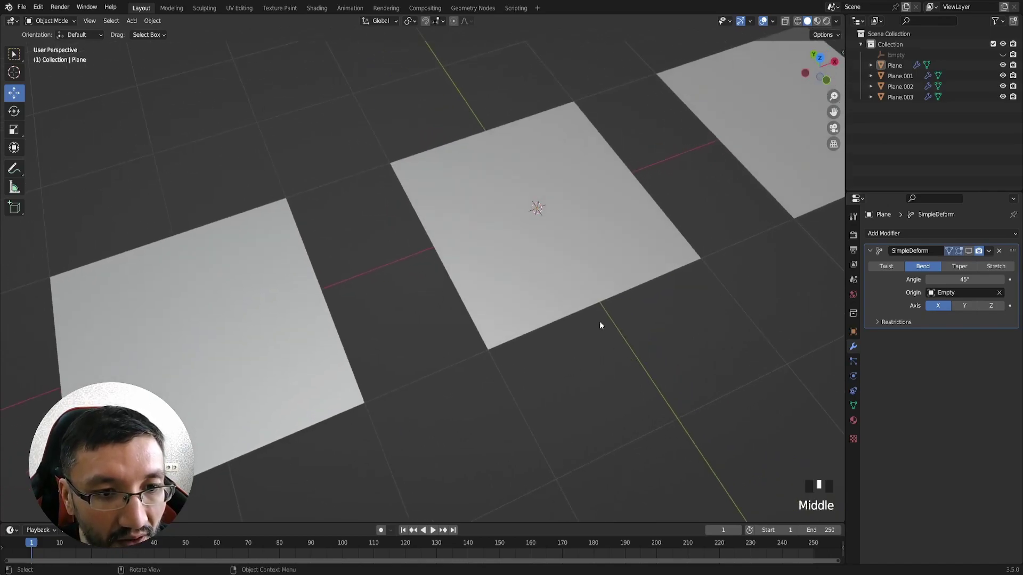
{"action": "left_click", "coordinate": [592, 302]}
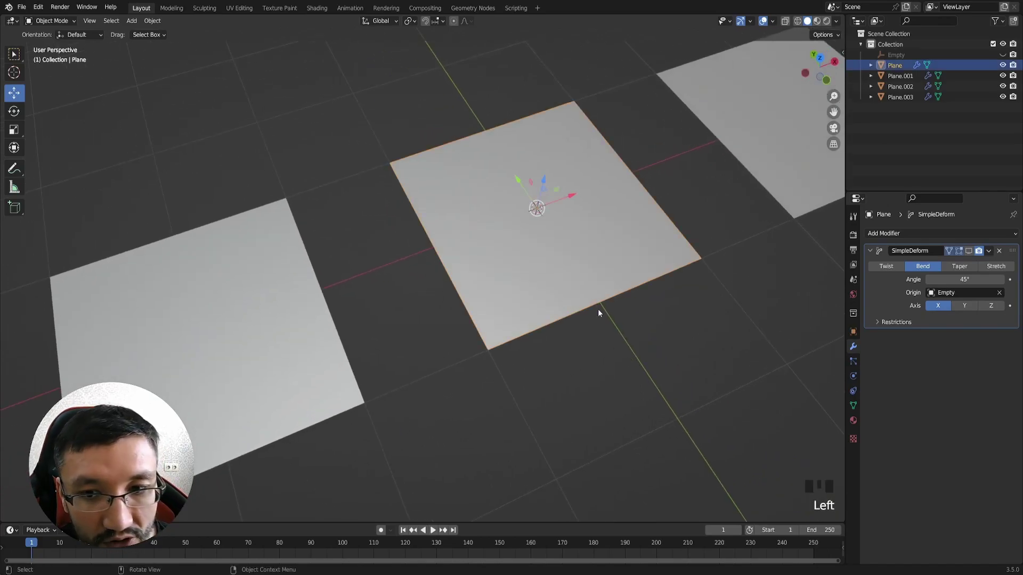
{"action": "mouse_move", "coordinate": [594, 338]}
{"action": "middle_mouse_down", "text": "shift"}
{"action": "mouse_move", "coordinate": [591, 352]}
{"action": "mouse_move", "coordinate": [640, 356]}
{"action": "mouse_move", "coordinate": [644, 341]}
{"action": "mouse_move", "coordinate": [639, 443]}
{"action": "mouse_move", "coordinate": [626, 349]}
{"action": "mouse_move", "coordinate": [594, 363]}
{"action": "mouse_move", "coordinate": [594, 379]}
{"action": "mouse_move", "coordinate": [572, 347]}
{"action": "mouse_move", "coordinate": [544, 351]}
{"action": "mouse_move", "coordinate": [510, 312]}
{"action": "mouse_move", "coordinate": [516, 296]}
{"action": "mouse_move", "coordinate": [534, 331]}
{"action": "middle_mouse_up", "text": "shift"}
- Apply the shiny red MatCap to the test planes and move the view closer
{"action": "left_click", "coordinate": [837, 21]}
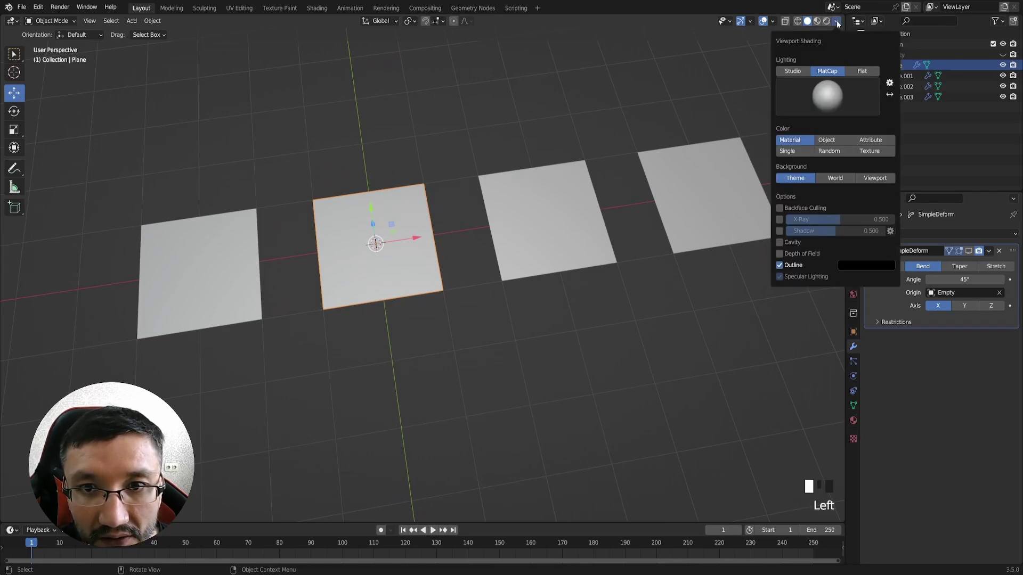
{"action": "left_click", "coordinate": [829, 93]}
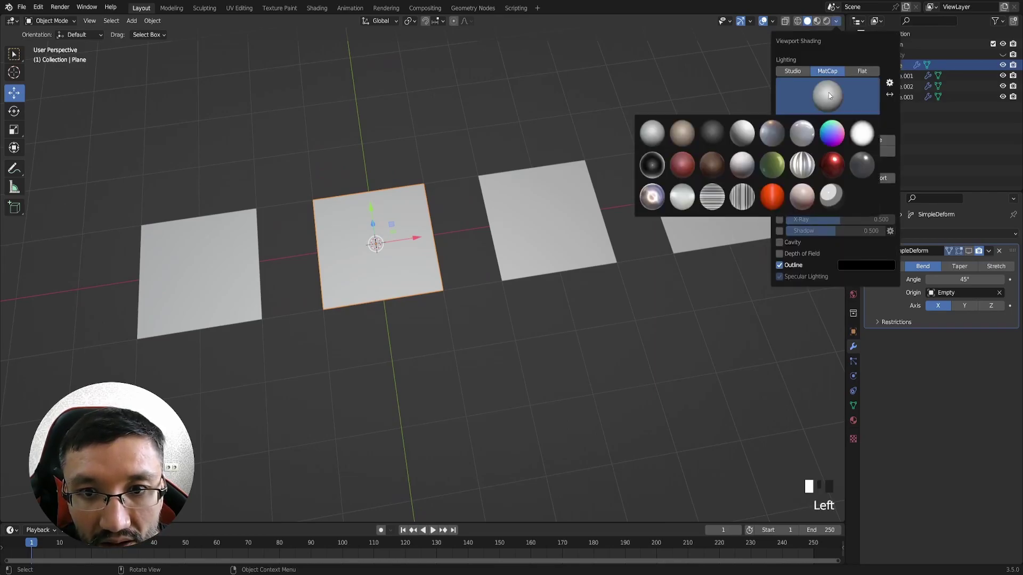
{"action": "left_click", "coordinate": [832, 163]}
{"action": "mouse_move", "coordinate": [474, 301]}
{"action": "middle_mouse_down", "text": "shift"}
{"action": "mouse_move", "coordinate": [617, 308]}
{"action": "mouse_move", "coordinate": [784, 251]}
{"action": "mouse_move", "coordinate": [659, 278]}
{"action": "mouse_move", "coordinate": [506, 288]}
{"action": "mouse_move", "coordinate": [327, 336]}
{"action": "mouse_move", "coordinate": [841, 243]}
{"action": "mouse_move", "coordinate": [612, 276]}
{"action": "mouse_move", "coordinate": [444, 327]}
{"action": "mouse_move", "coordinate": [653, 297]}
{"action": "mouse_move", "coordinate": [628, 308]}
{"action": "middle_mouse_up", "text": "shift"}
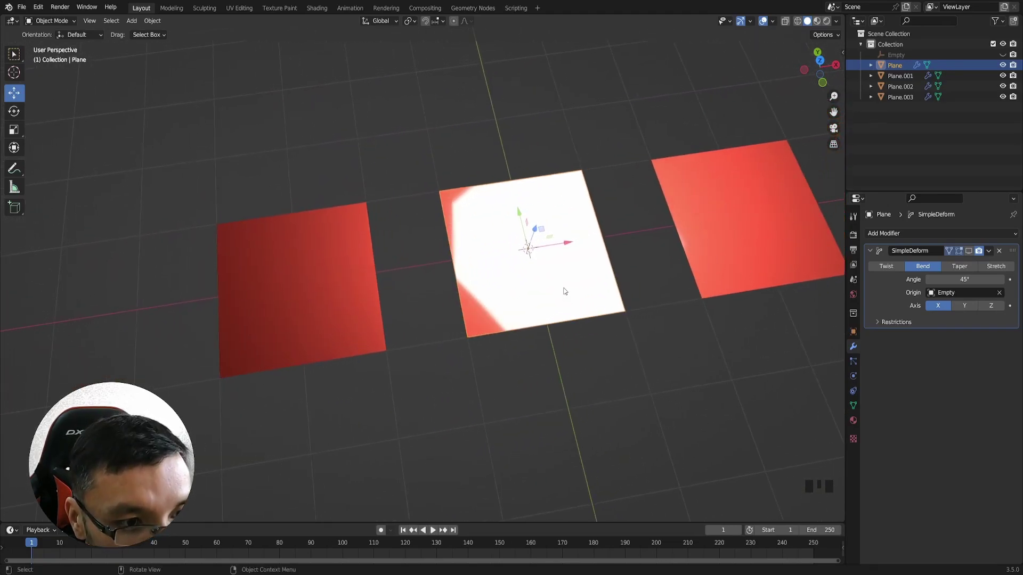
- Show wireframe edges and inspect the left grid plane's mesh in Edit Mode
{"action": "key", "text": "ctrl+f"}
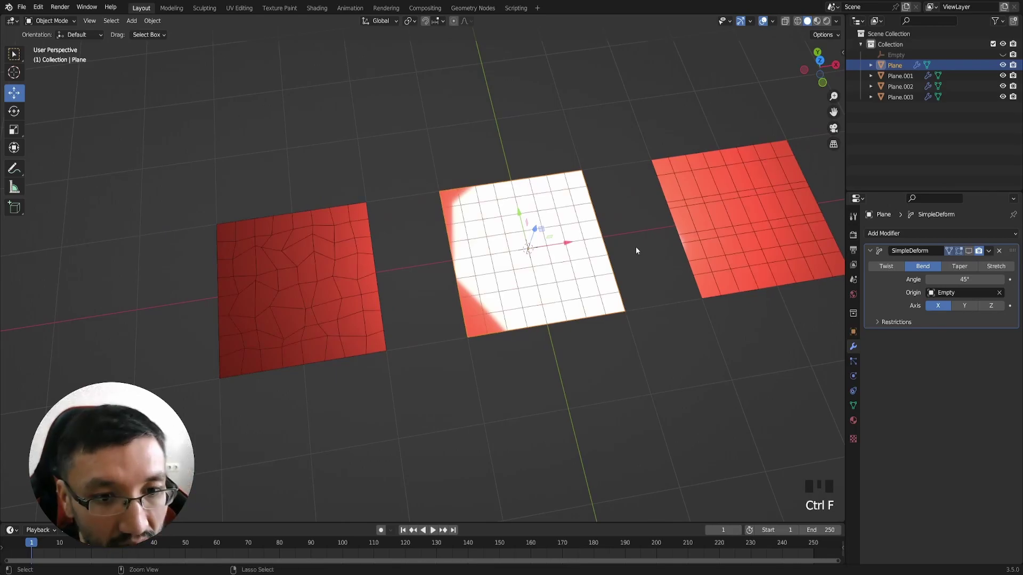
{"action": "middle_click_drag", "start_coordinate": [581, 306], "coordinate": [616, 242], "text": "shift"}
{"action": "left_click", "coordinate": [470, 259]}
{"action": "left_click", "coordinate": [690, 189]}
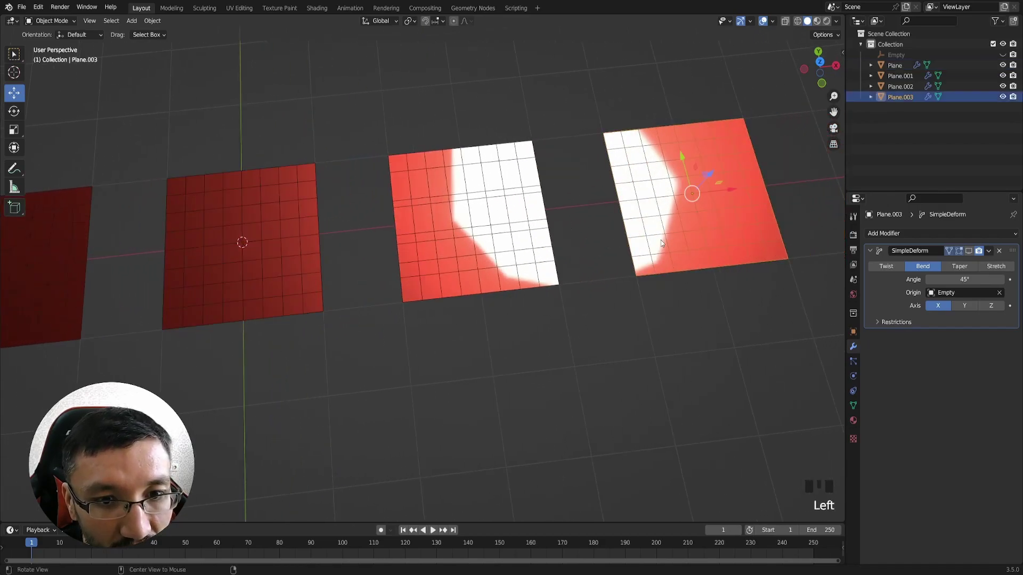
{"action": "left_click", "coordinate": [285, 269]}
{"action": "key", "text": "Tab"}
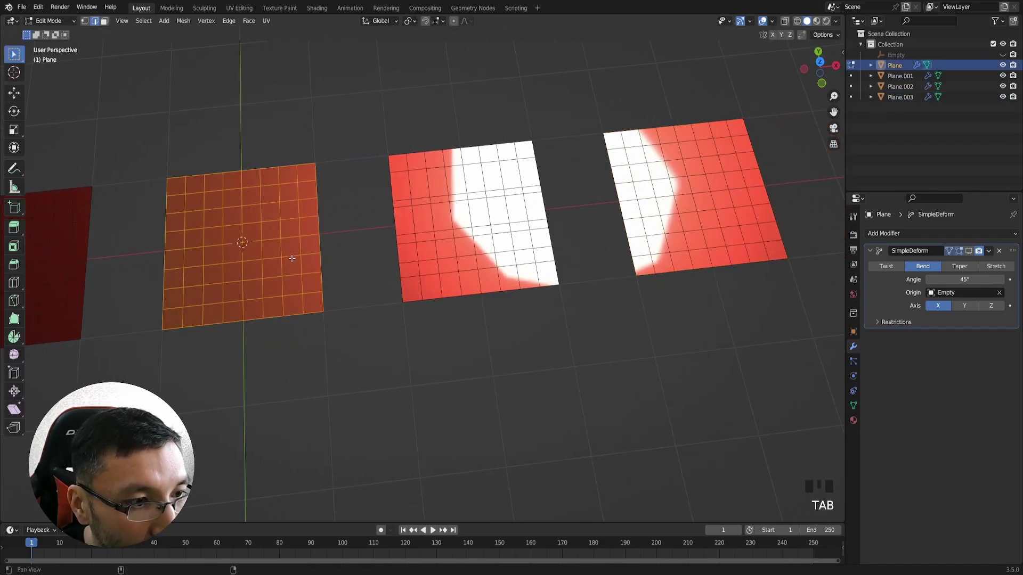
{"action": "middle_click_drag", "start_coordinate": [285, 269], "coordinate": [219, 313], "text": "shift"}
{"action": "key", "text": "Tab"}
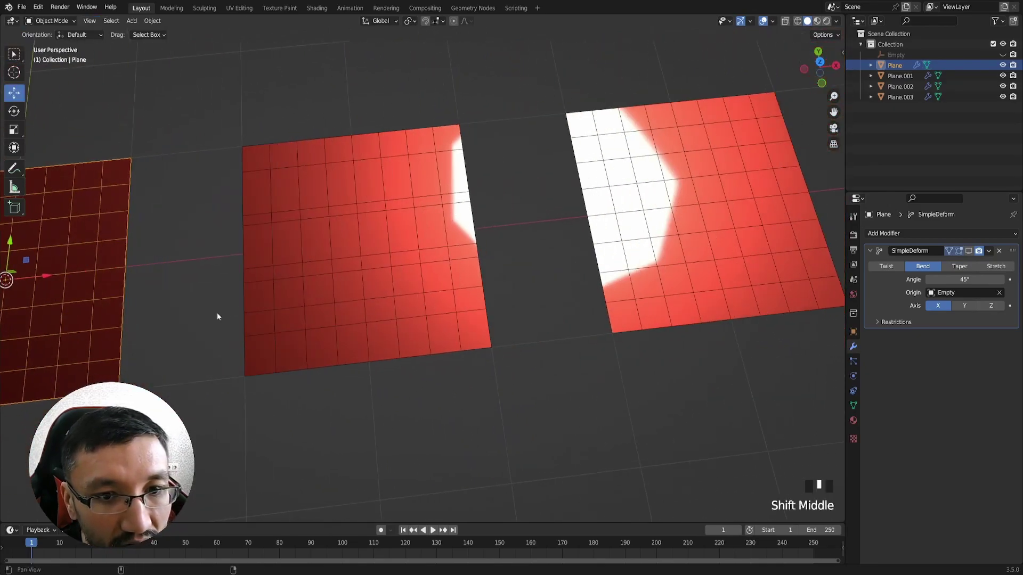
{"action": "middle_click_drag", "start_coordinate": [536, 292], "coordinate": [439, 293], "text": "shift"}
- Inspect Plane.003's vertices and edges in Edit Mode, then return to Object Mode
{"action": "left_click", "coordinate": [609, 260]}
{"action": "key", "text": "Tab"}
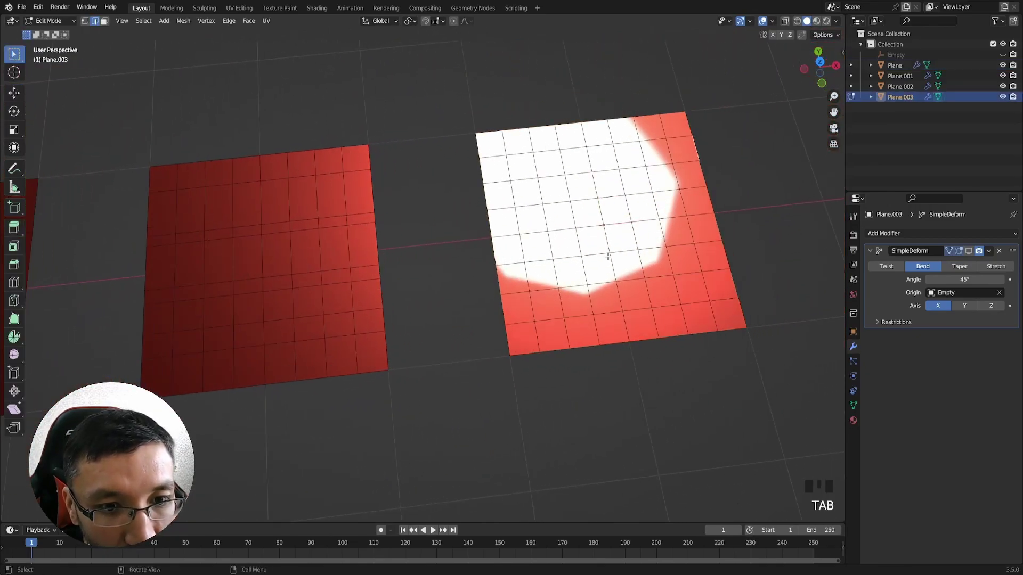
{"action": "middle_click_drag", "start_coordinate": [610, 254], "coordinate": [585, 258]}
{"action": "key", "text": "1"}
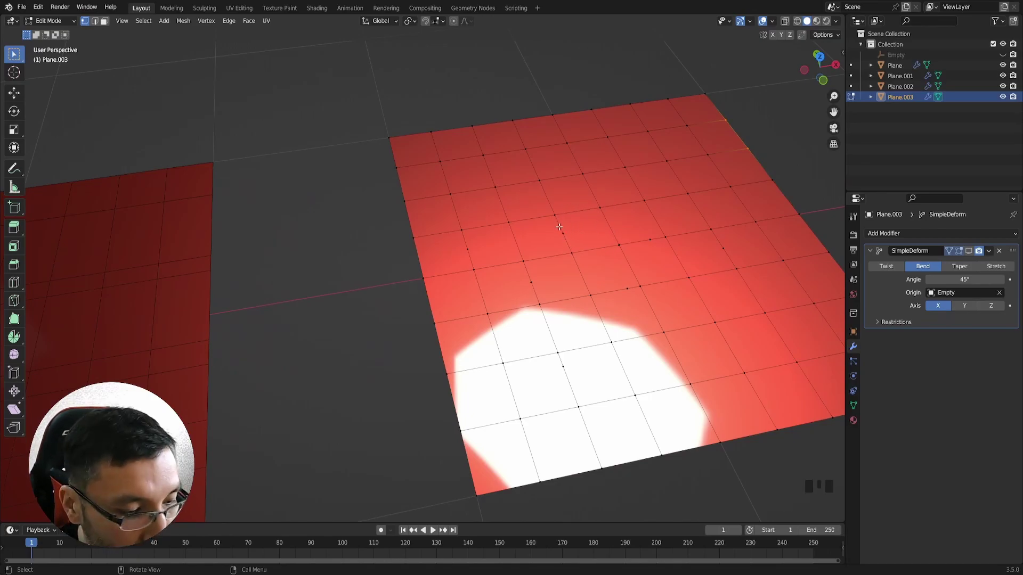
{"action": "key", "text": "2"}
{"action": "left_click", "coordinate": [580, 213]}
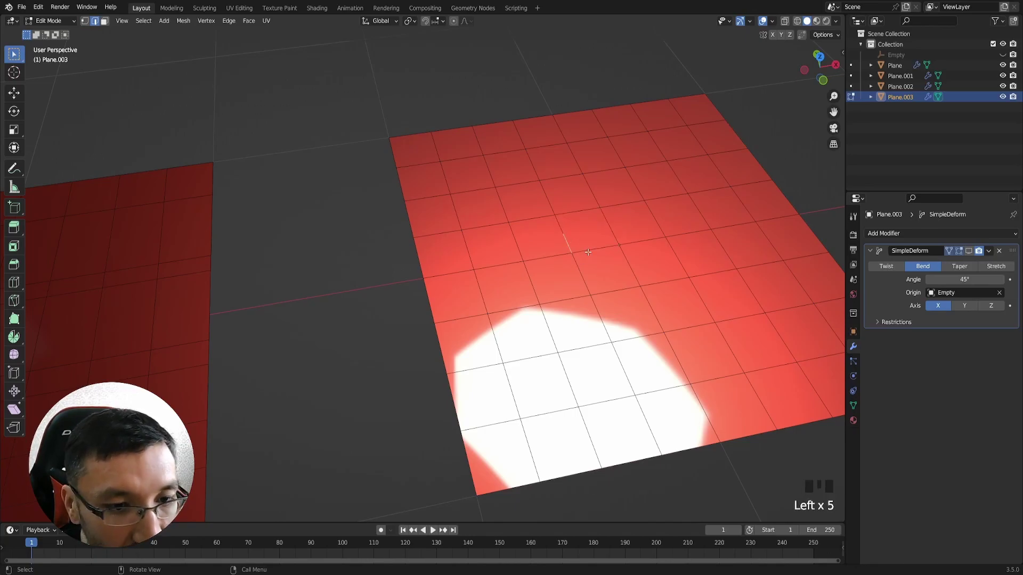
{"action": "key", "text": "Tab"}
{"action": "mouse_move", "coordinate": [629, 277]}
{"action": "middle_mouse_down", "text": "ctrl"}
{"action": "mouse_move", "coordinate": [589, 277]}
{"action": "mouse_move", "coordinate": [516, 250]}
{"action": "mouse_move", "coordinate": [567, 274]}
{"action": "mouse_move", "coordinate": [565, 288]}
{"action": "mouse_move", "coordinate": [500, 290]}
{"action": "mouse_move", "coordinate": [646, 218]}
{"action": "mouse_move", "coordinate": [574, 280]}
{"action": "mouse_move", "coordinate": [658, 254]}
{"action": "mouse_move", "coordinate": [721, 250]}
{"action": "mouse_move", "coordinate": [640, 276]}
{"action": "middle_mouse_up", "text": "ctrl"}
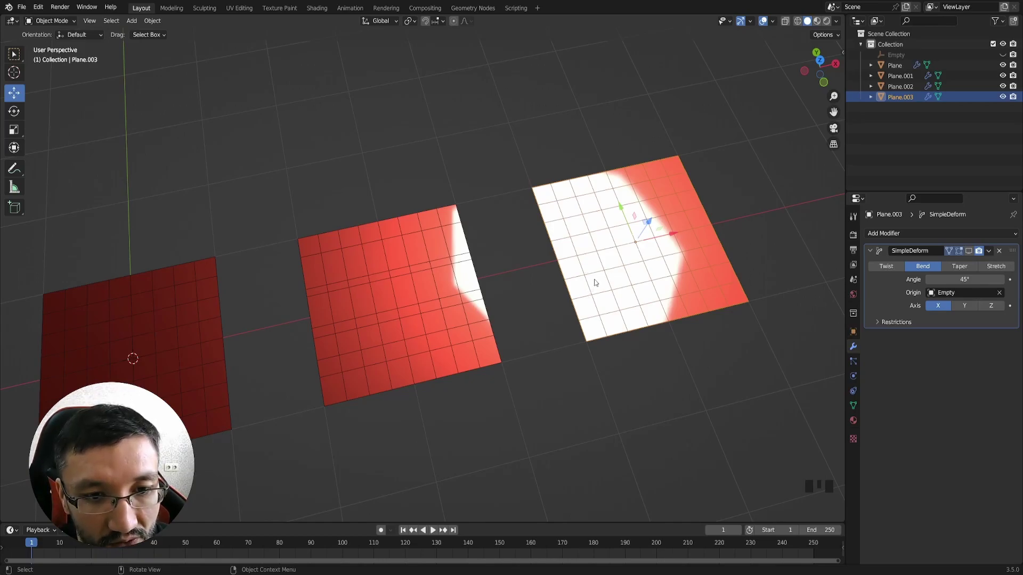
- Turn on the SimpleDeform Bend for the grid plane Plane and show its wireframe
{"action": "middle_click_drag", "start_coordinate": [595, 283], "coordinate": [648, 233]}
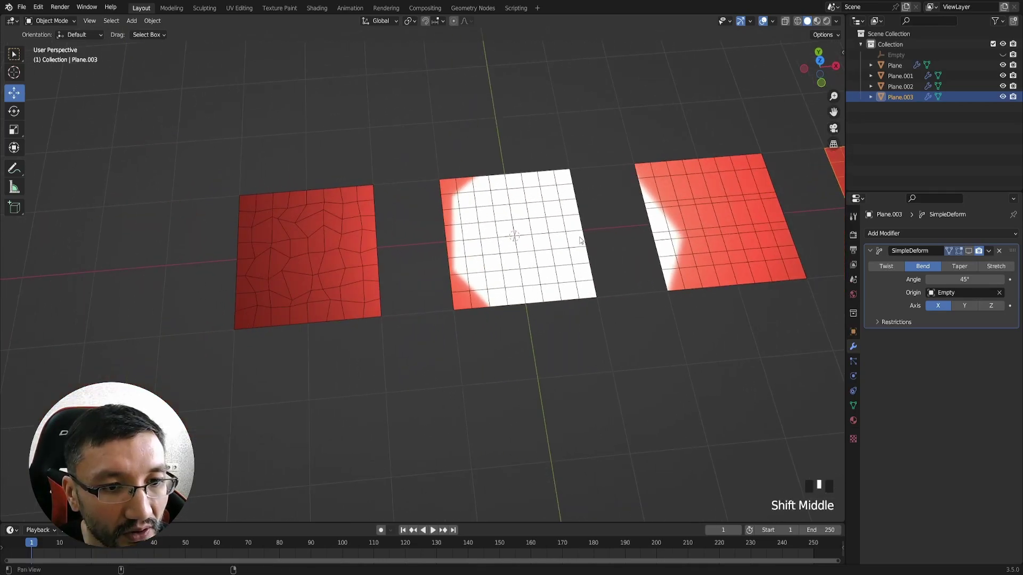
{"action": "middle_click_drag", "start_coordinate": [580, 241], "coordinate": [543, 237], "text": "shift"}
{"action": "key", "text": "ctrl+f"}
{"action": "left_click", "coordinate": [493, 275]}
{"action": "middle_click_drag", "start_coordinate": [494, 274], "coordinate": [586, 258]}
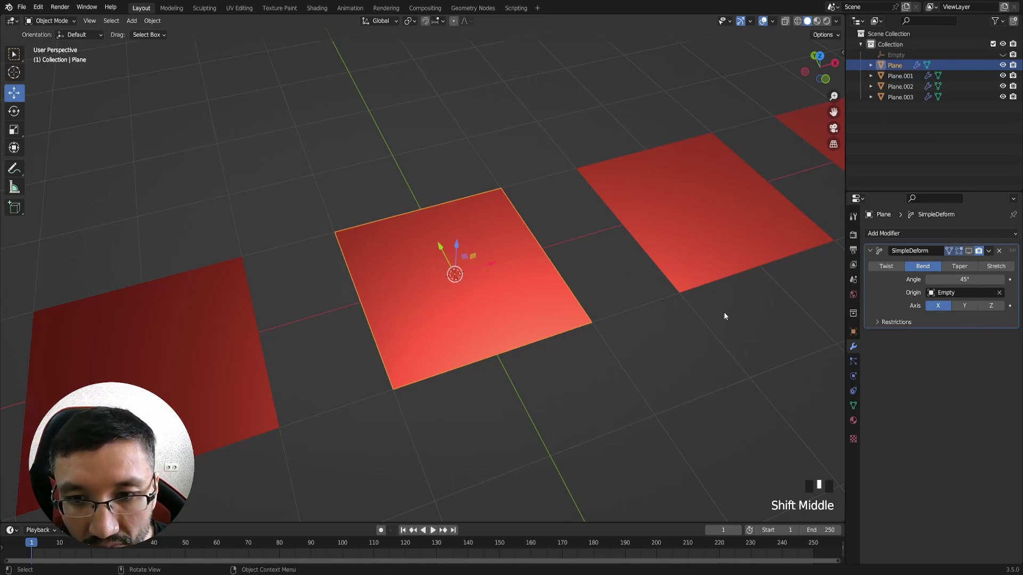
{"action": "left_click", "coordinate": [969, 251]}
{"action": "middle_click_drag", "start_coordinate": [616, 322], "coordinate": [624, 289]}
{"action": "key", "text": "ctrl+f"}
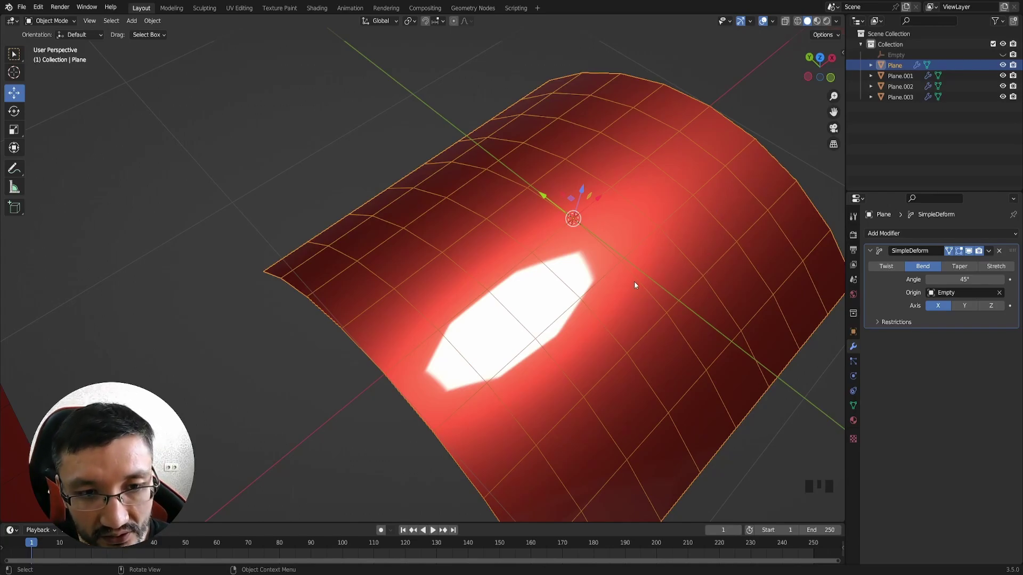
- Look around the arch and select the flat irregular plane Plane.002
{"action": "middle_click_drag", "start_coordinate": [634, 282], "coordinate": [599, 292], "text": "ctrl"}
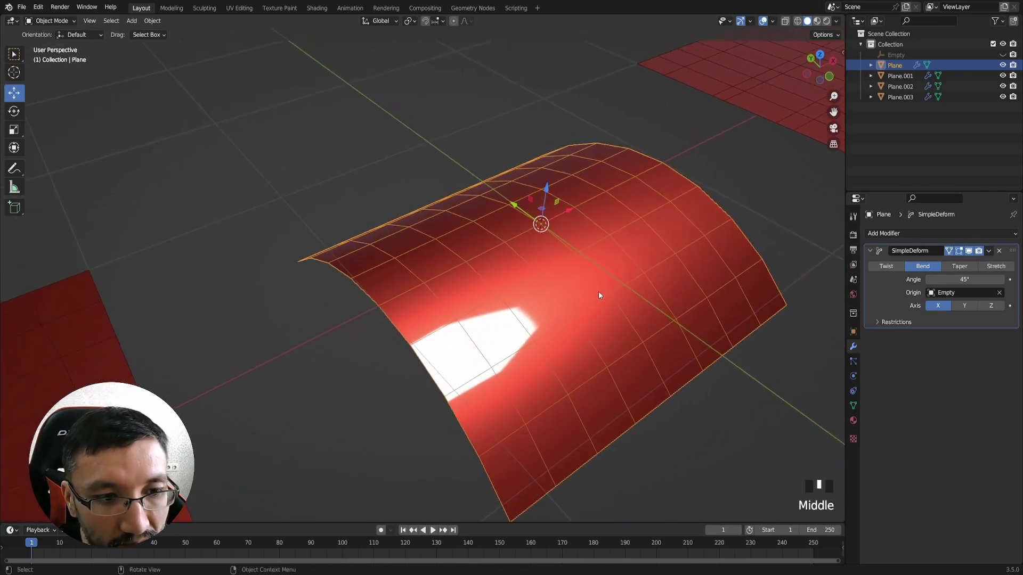
{"action": "middle_click_drag", "start_coordinate": [495, 330], "coordinate": [714, 221], "text": "shift"}
{"action": "left_click", "coordinate": [567, 235]}
{"action": "middle_click_drag", "start_coordinate": [567, 234], "coordinate": [628, 247]}
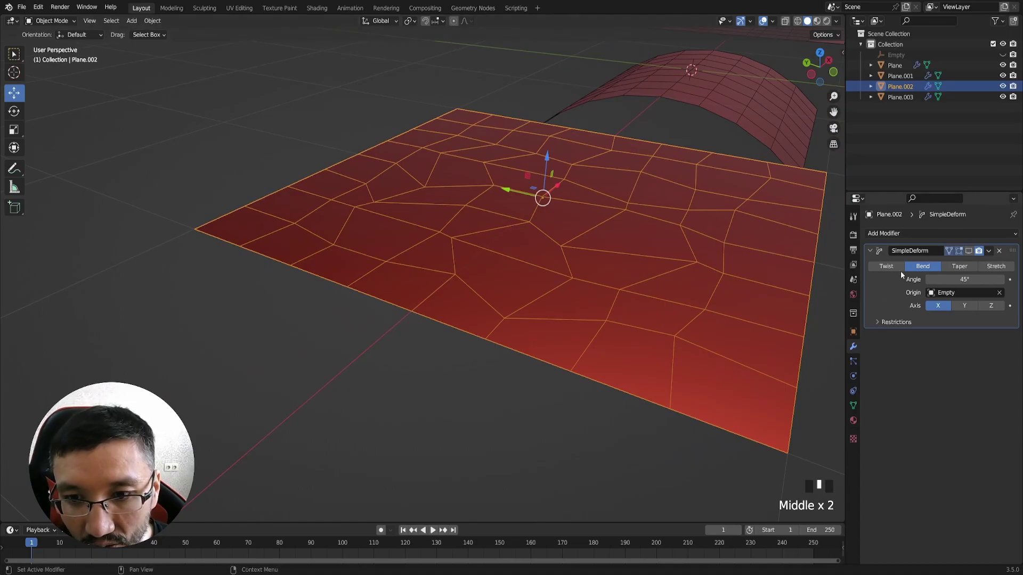
- Turn on Plane.002's SimpleDeform Bend and orbit around the resulting arch
{"action": "left_click", "coordinate": [968, 251]}
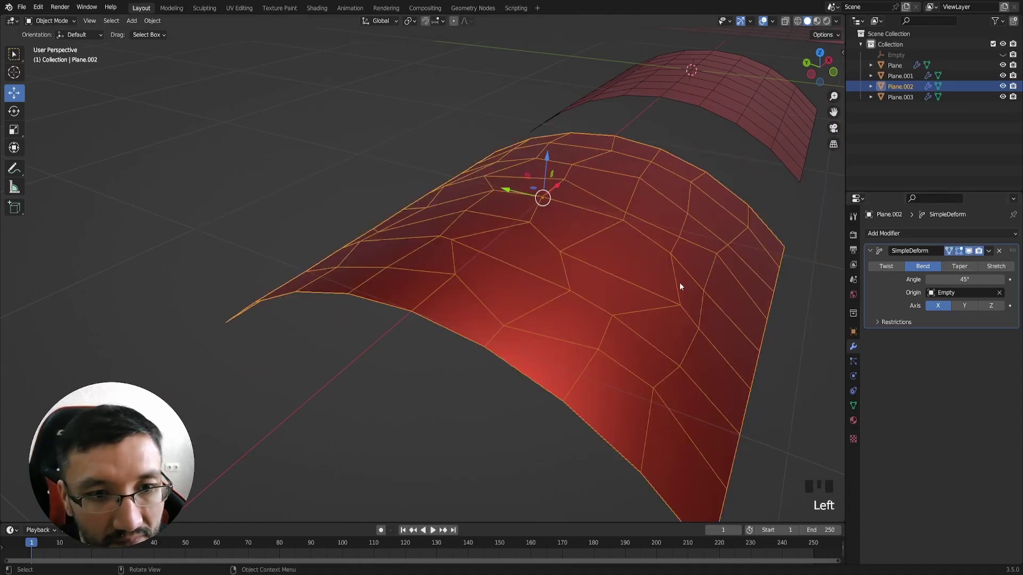
{"action": "middle_click_drag", "start_coordinate": [679, 283], "coordinate": [612, 269]}
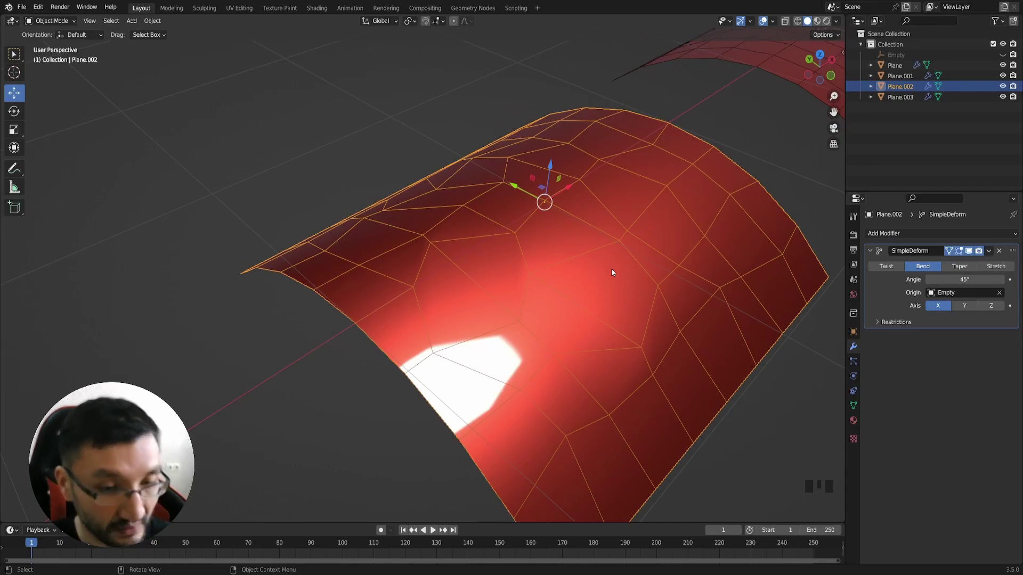
{"action": "key", "text": "ctrl+f"}
{"action": "middle_click_drag", "start_coordinate": [613, 272], "coordinate": [467, 263]}
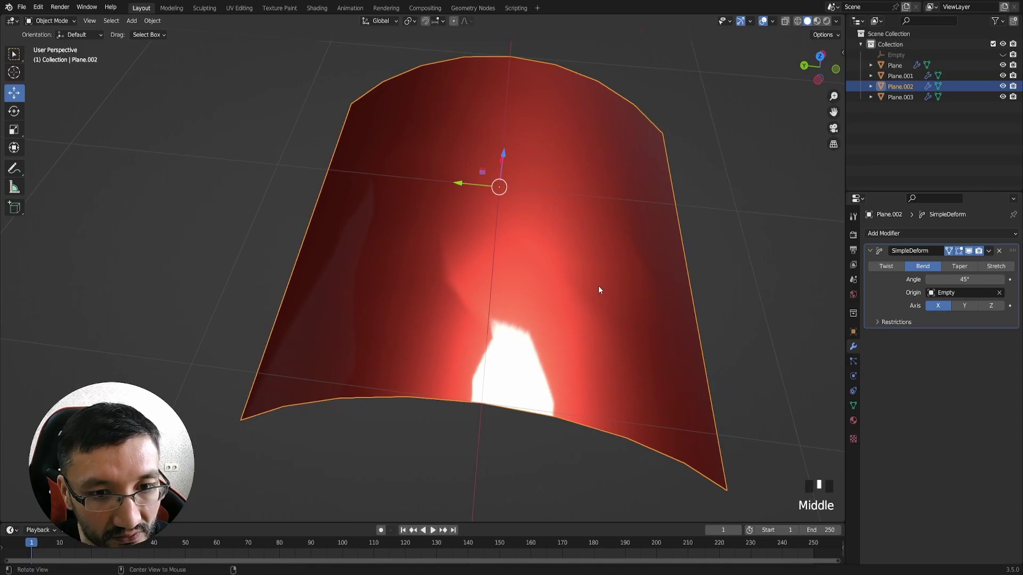
{"action": "middle_click_drag", "start_coordinate": [599, 286], "coordinate": [615, 246]}
{"action": "middle_click_drag", "start_coordinate": [626, 315], "coordinate": [539, 286]}
- Show the wireframe and smooth the bent Plane.002 with a level-2 Subdivision
{"action": "key", "text": "ctrl+f"}
{"action": "key", "text": "ctrl+f"}
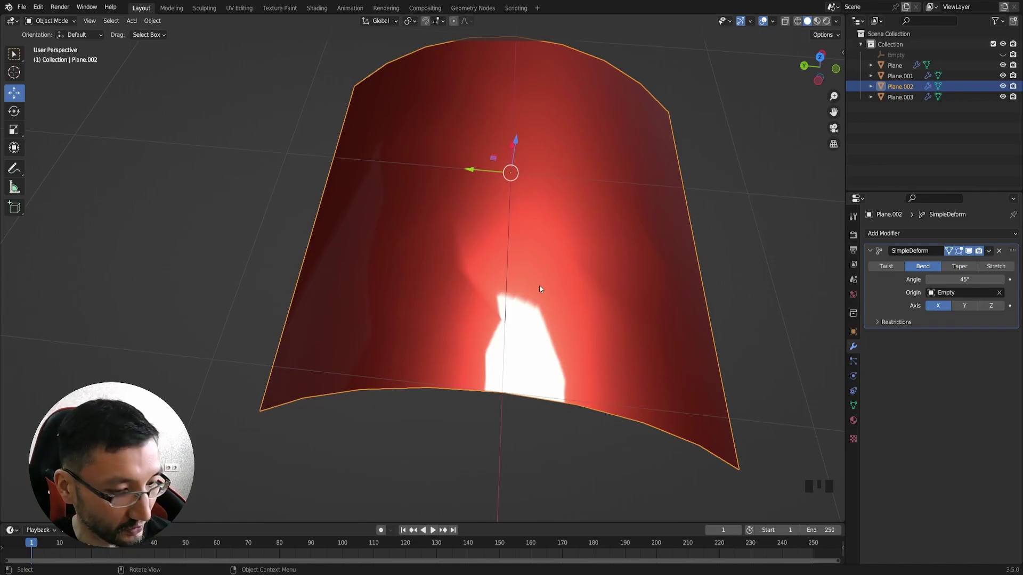
{"action": "key", "text": "ctrl+2"}
{"action": "middle_click_drag", "start_coordinate": [540, 274], "coordinate": [494, 228]}
- Show wireframe edges on the subdivided arch and compare it with the grid planes along the row
{"action": "key", "text": "ctrl+f"}
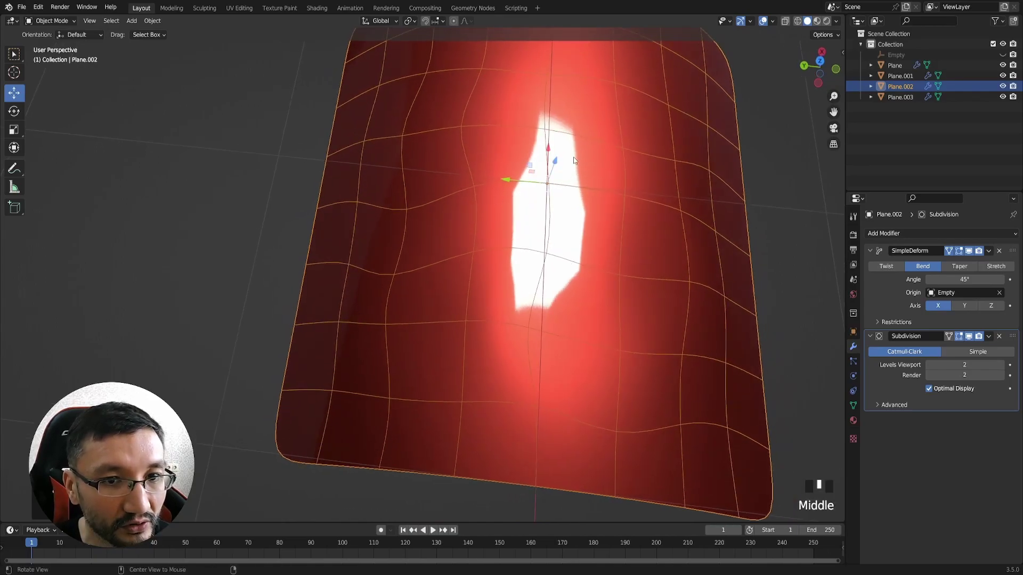
{"action": "middle_click_drag", "start_coordinate": [575, 159], "coordinate": [591, 313]}
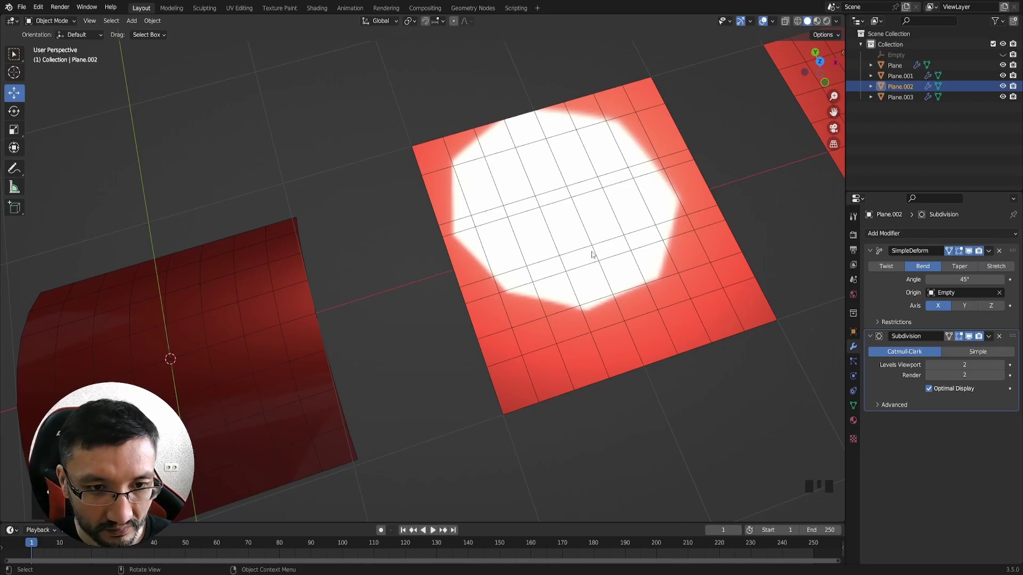
{"action": "middle_click_drag", "start_coordinate": [360, 327], "coordinate": [699, 182], "text": "shift"}
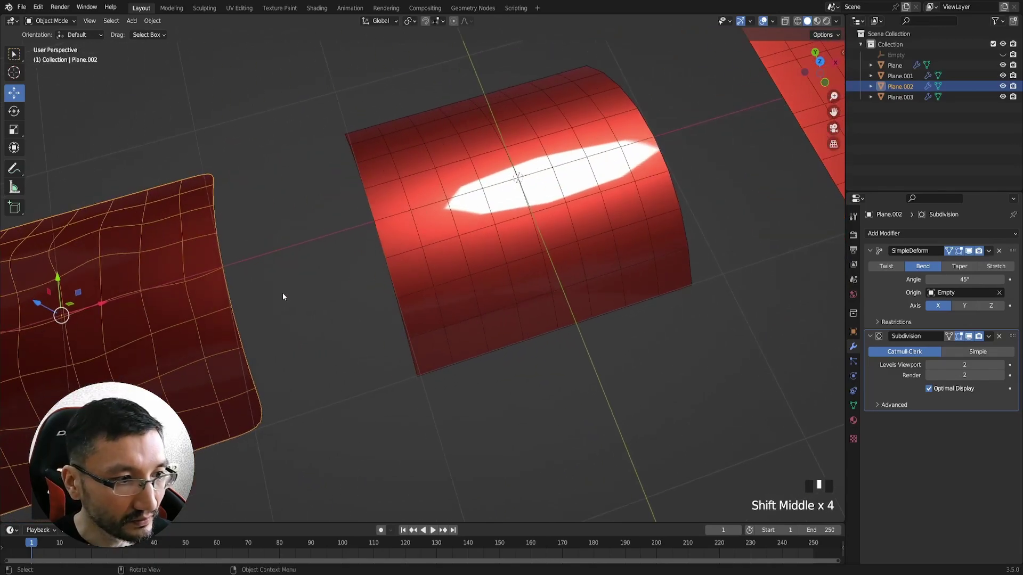
{"action": "left_click", "coordinate": [188, 316]}
{"action": "middle_click_drag", "start_coordinate": [283, 302], "coordinate": [592, 307], "text": "shift"}
- Enable Plane.001's SimpleDeform bend in the viewport and hide the wireframe edges
{"action": "left_click", "coordinate": [584, 295]}
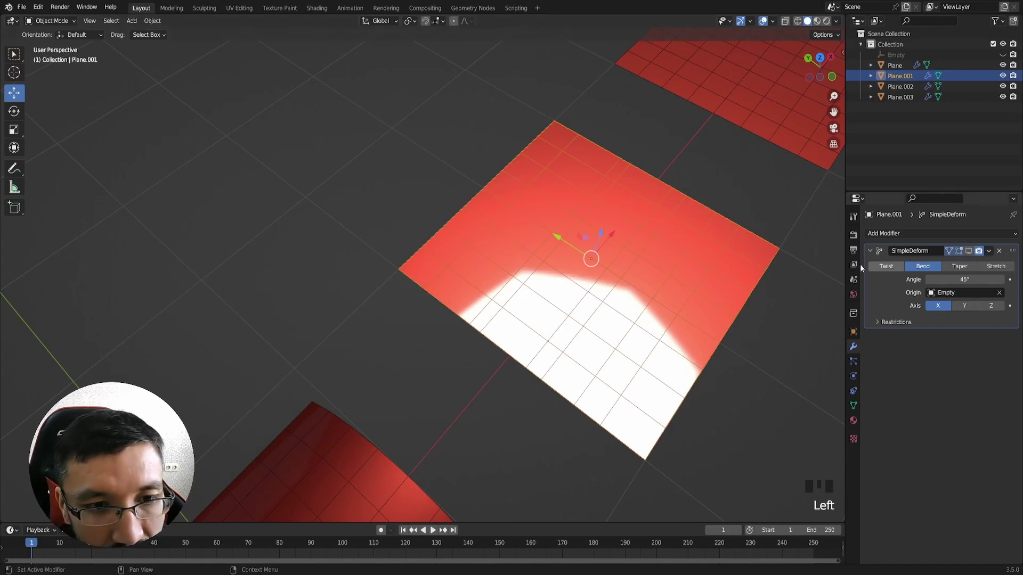
{"action": "left_click", "coordinate": [969, 251]}
{"action": "middle_click_drag", "start_coordinate": [592, 320], "coordinate": [538, 292]}
{"action": "key", "text": "ctrl+f"}
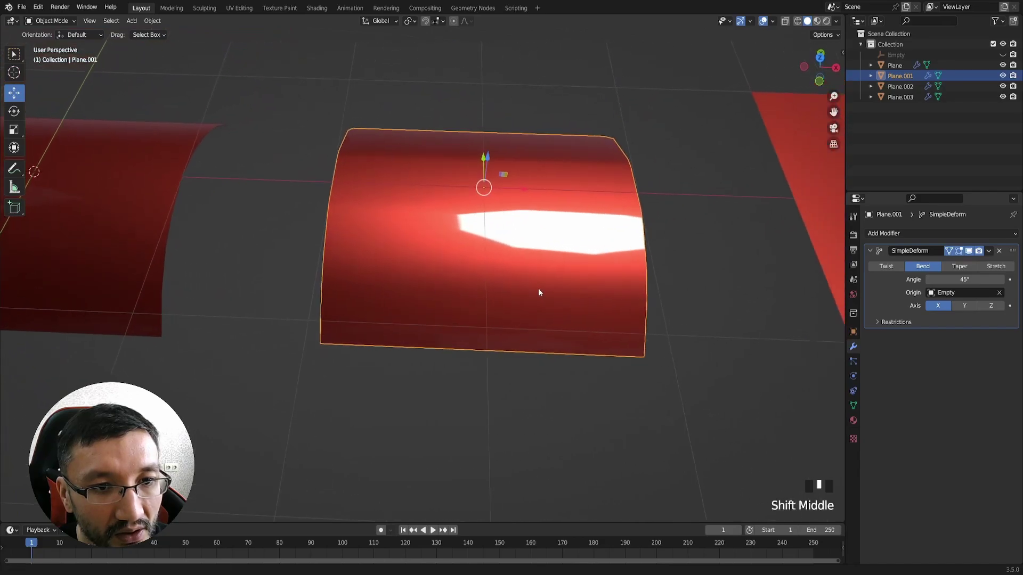
{"action": "middle_click_drag", "start_coordinate": [710, 288], "coordinate": [437, 304], "text": "shift"}
- Select the flat Plane.003 and show its wireframe
{"action": "left_click", "coordinate": [609, 276]}
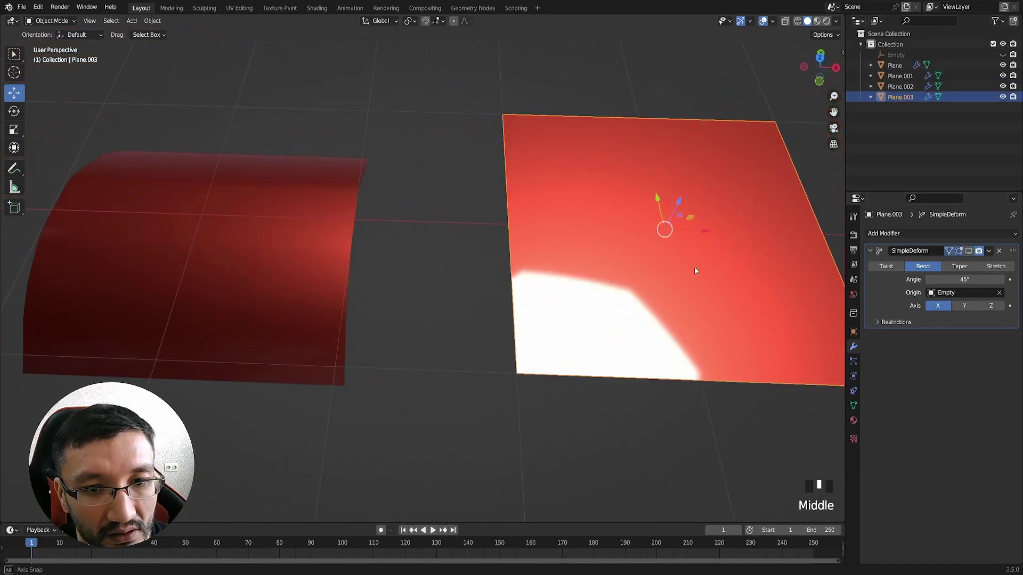
{"action": "middle_click_drag", "start_coordinate": [695, 267], "coordinate": [625, 289]}
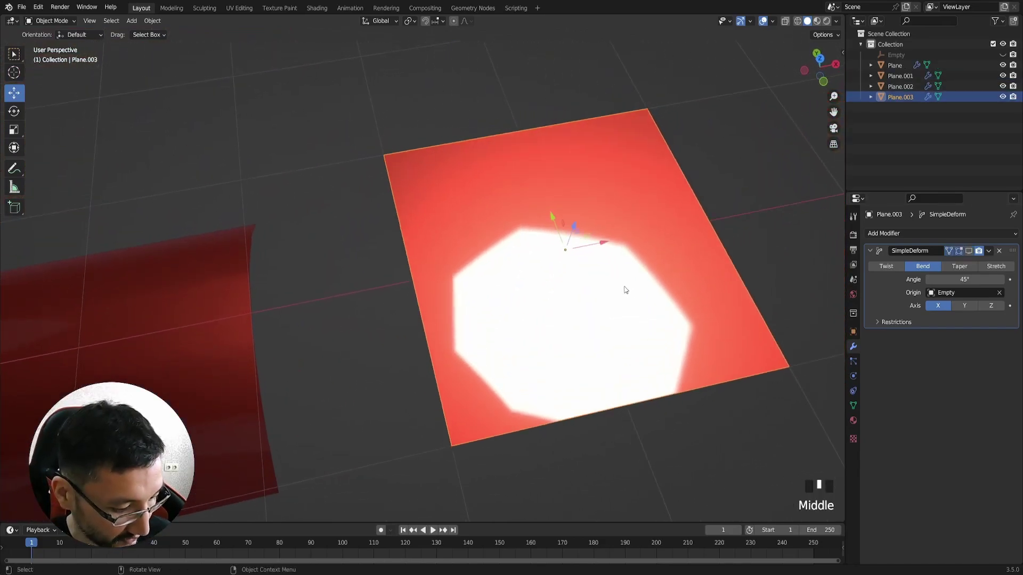
{"action": "key", "text": "ctrl+f"}
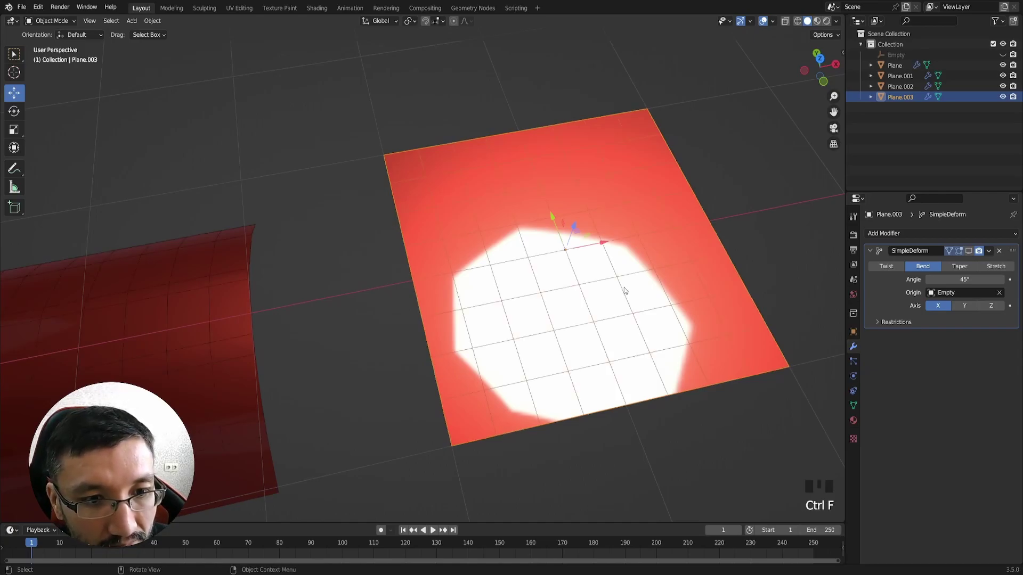
{"action": "mouse_move", "coordinate": [625, 289]}
{"action": "middle_mouse_down"}
{"action": "mouse_move", "coordinate": [634, 290]}
{"action": "mouse_move", "coordinate": [570, 274]}
{"action": "mouse_move", "coordinate": [581, 260]}
{"action": "mouse_move", "coordinate": [635, 266]}
{"action": "mouse_move", "coordinate": [659, 297]}
{"action": "mouse_move", "coordinate": [611, 275]}
{"action": "middle_mouse_up"}
- Subdivide Plane.003's mesh in Edit Mode, then return to Object Mode
{"action": "key", "text": "Tab"}
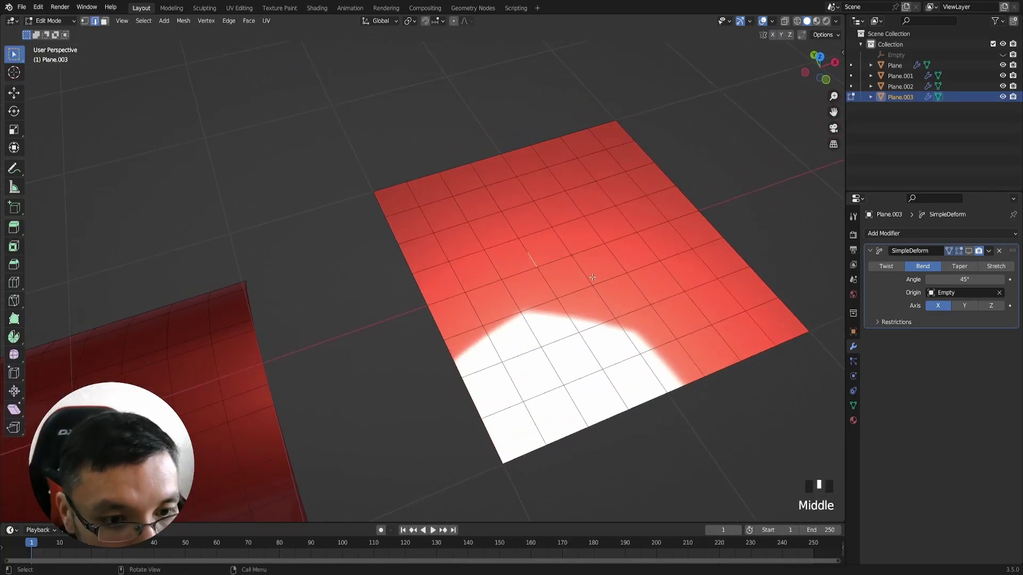
{"action": "middle_click_drag", "start_coordinate": [598, 280], "coordinate": [557, 241]}
{"action": "left_click", "coordinate": [695, 265]}
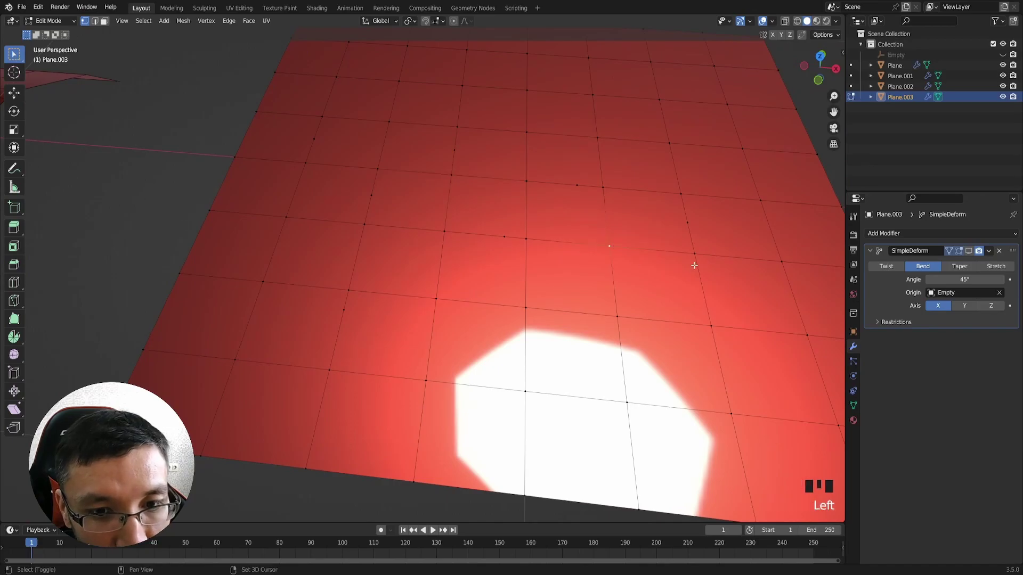
{"action": "middle_click_drag", "start_coordinate": [635, 280], "coordinate": [652, 255]}
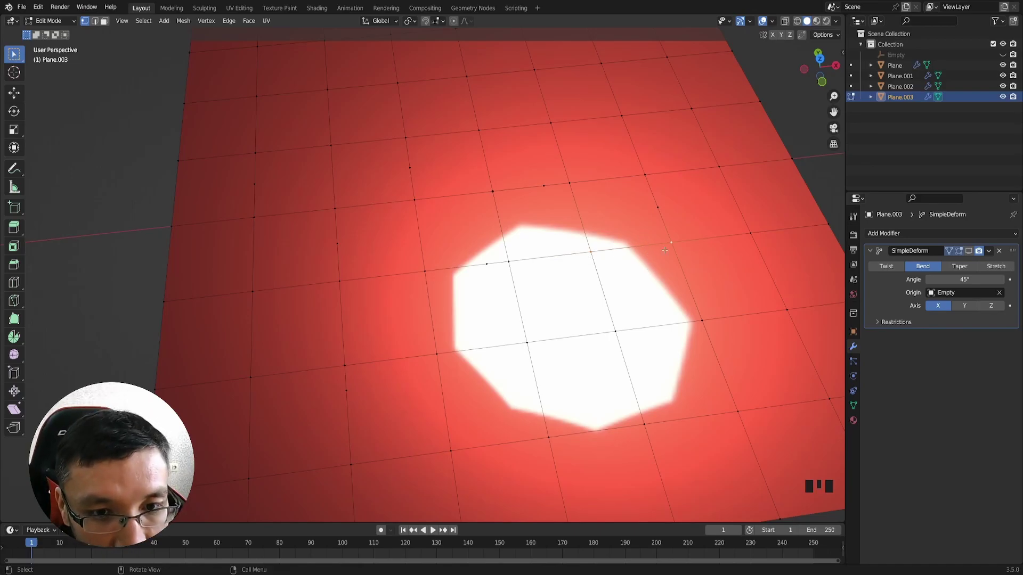
{"action": "right_click", "coordinate": [636, 253]}
{"action": "left_click", "coordinate": [637, 255]}
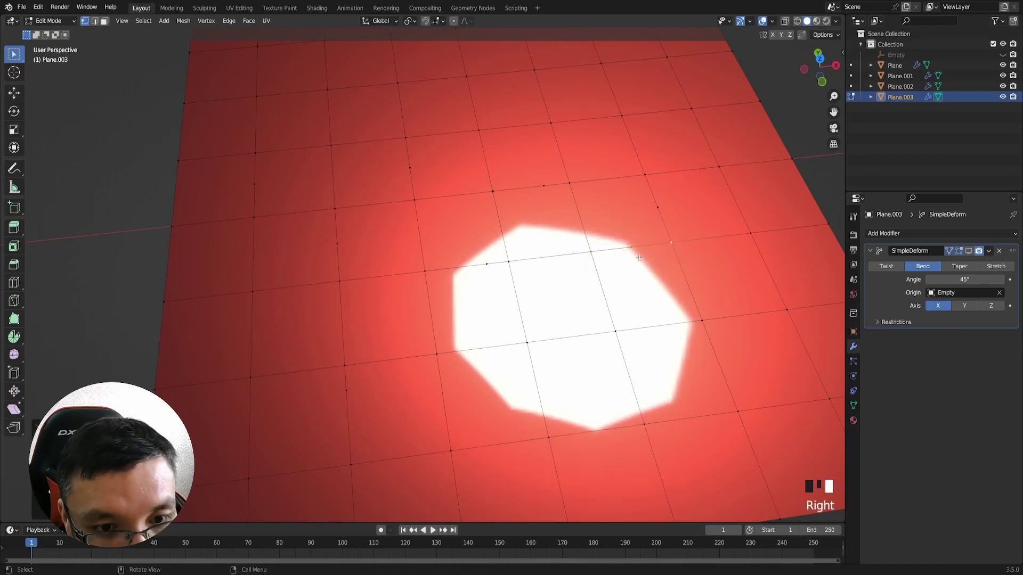
{"action": "middle_click_drag", "start_coordinate": [636, 255], "coordinate": [720, 258]}
{"action": "key", "text": "Tab"}
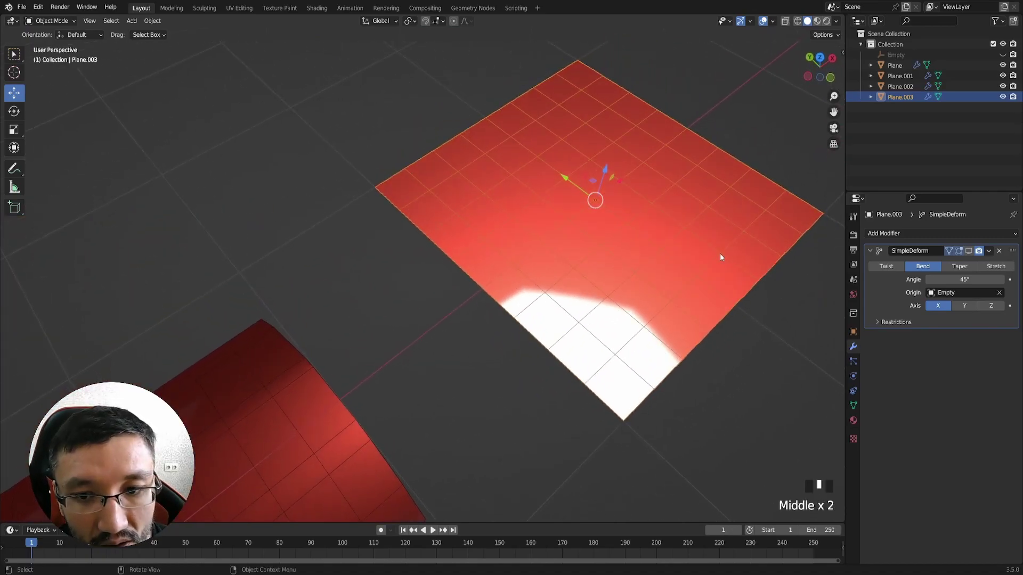
- Turn on Plane.003's SimpleDeform viewport display and inspect the 45° bend with wireframe and Edit Mode
{"action": "left_click", "coordinate": [968, 252]}
{"action": "middle_click_drag", "start_coordinate": [620, 257], "coordinate": [589, 319]}
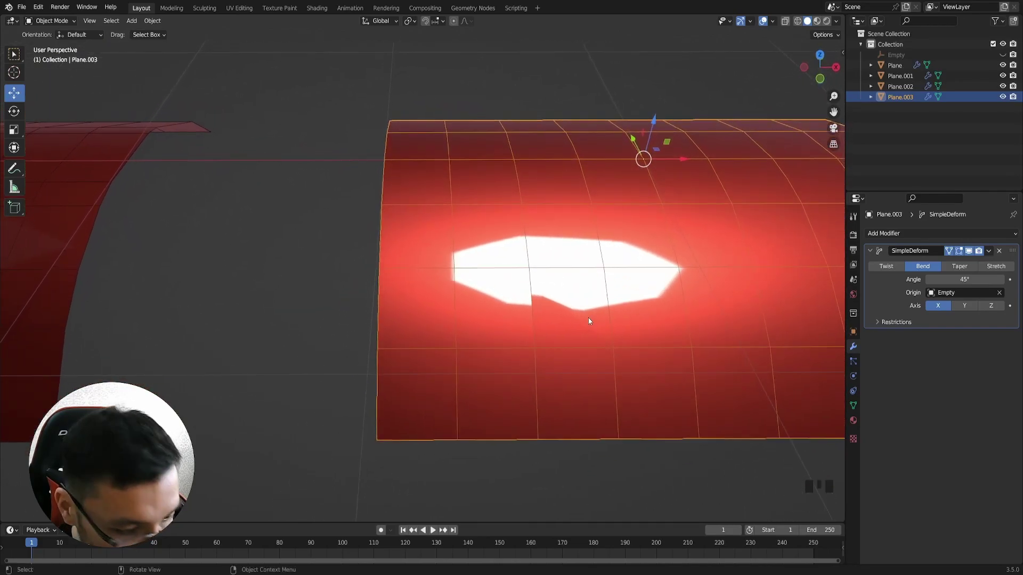
{"action": "key", "text": "ctrl+f"}
{"action": "left_click", "coordinate": [594, 313]}
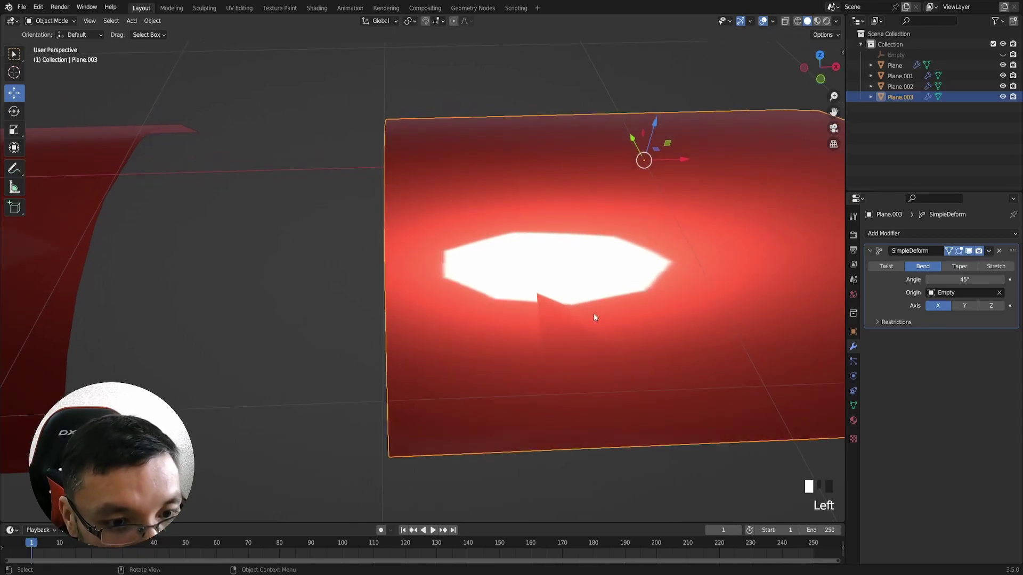
{"action": "key", "text": "ctrl+f"}
{"action": "middle_click_drag", "start_coordinate": [593, 314], "coordinate": [633, 287]}
{"action": "key", "text": "Tab"}
{"action": "key", "text": "Tab"}
{"action": "key", "text": "Tab"}
{"action": "middle_click_drag", "start_coordinate": [644, 250], "coordinate": [563, 128], "text": "shift"}
{"action": "key", "text": "Tab"}
- Add a level-2 Subdivision modifier to the plane with Ctrl+2 and compare its shading with and without wireframe
{"action": "key", "text": "ctrl+2"}
{"action": "middle_click_drag", "start_coordinate": [660, 144], "coordinate": [670, 131], "text": "shift"}
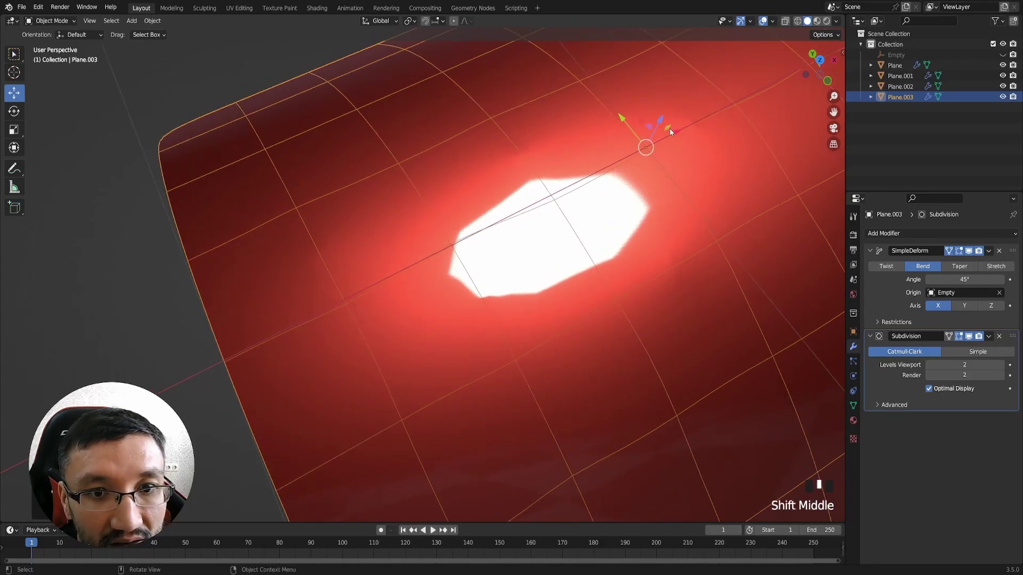
{"action": "key", "text": "ctrl+f"}
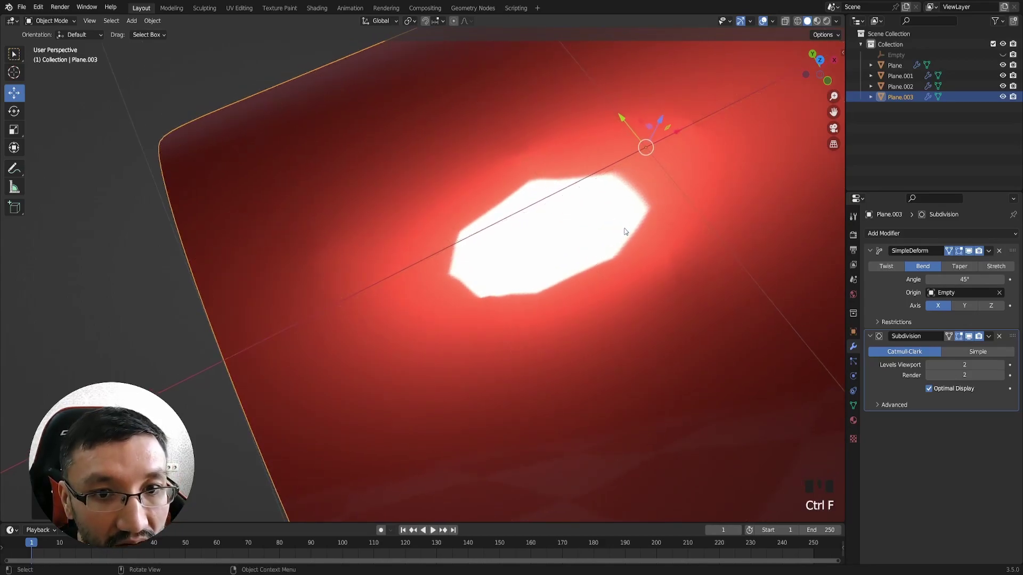
{"action": "key", "text": "ctrl+f"}
{"action": "middle_click_drag", "start_coordinate": [626, 232], "coordinate": [700, 277]}
{"action": "key", "text": "Tab"}
{"action": "key", "text": "Tab"}
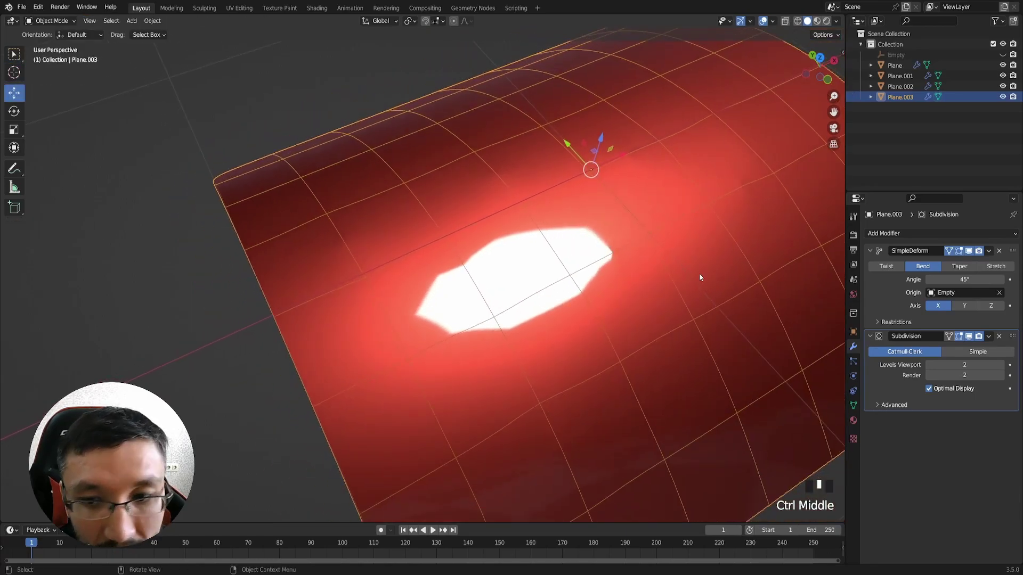
- Apply the Subdivision modifier and inspect the dense bent mesh's shading without wireframe
{"action": "left_click", "coordinate": [989, 337]}
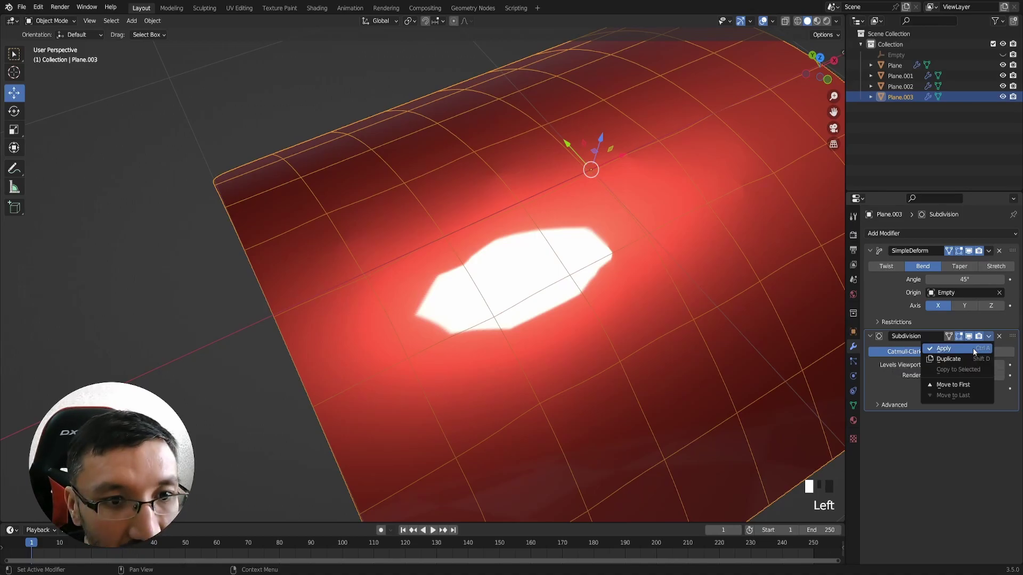
{"action": "left_click", "coordinate": [972, 347]}
{"action": "middle_click_drag", "start_coordinate": [652, 301], "coordinate": [606, 277], "text": "ctrl"}
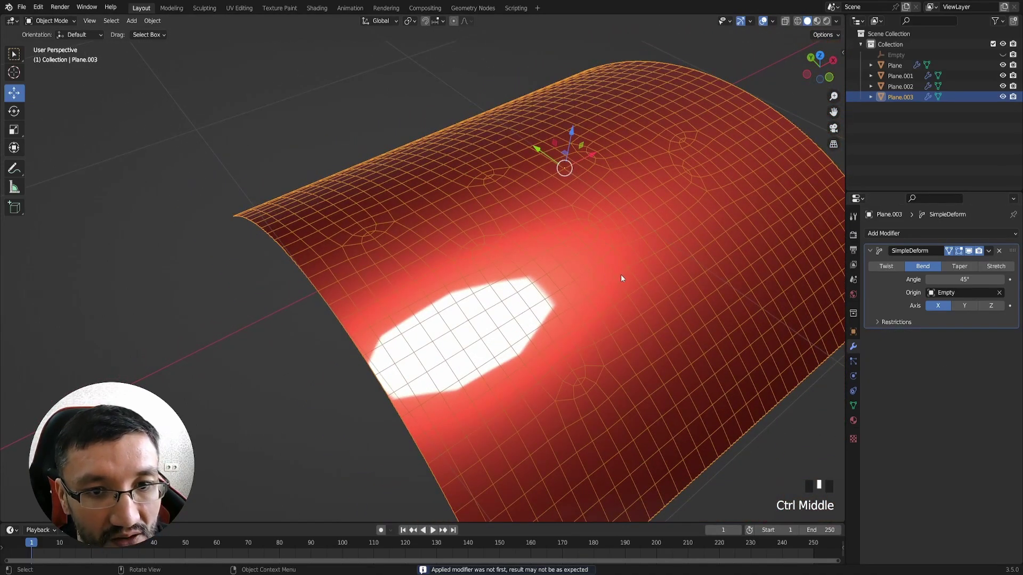
{"action": "middle_click_drag", "start_coordinate": [608, 237], "coordinate": [593, 257]}
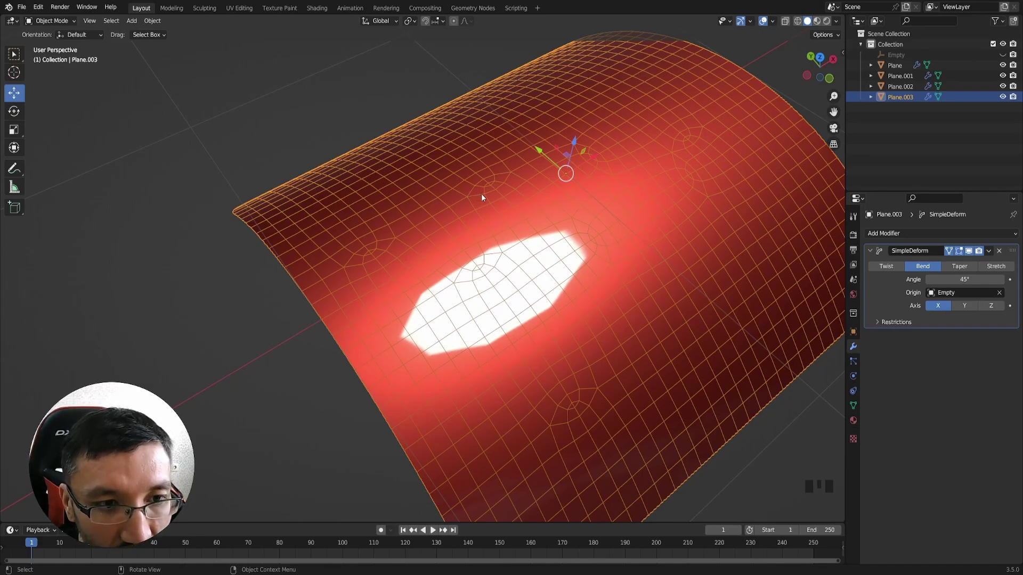
{"action": "middle_click_drag", "start_coordinate": [503, 205], "coordinate": [557, 166], "text": "shift"}
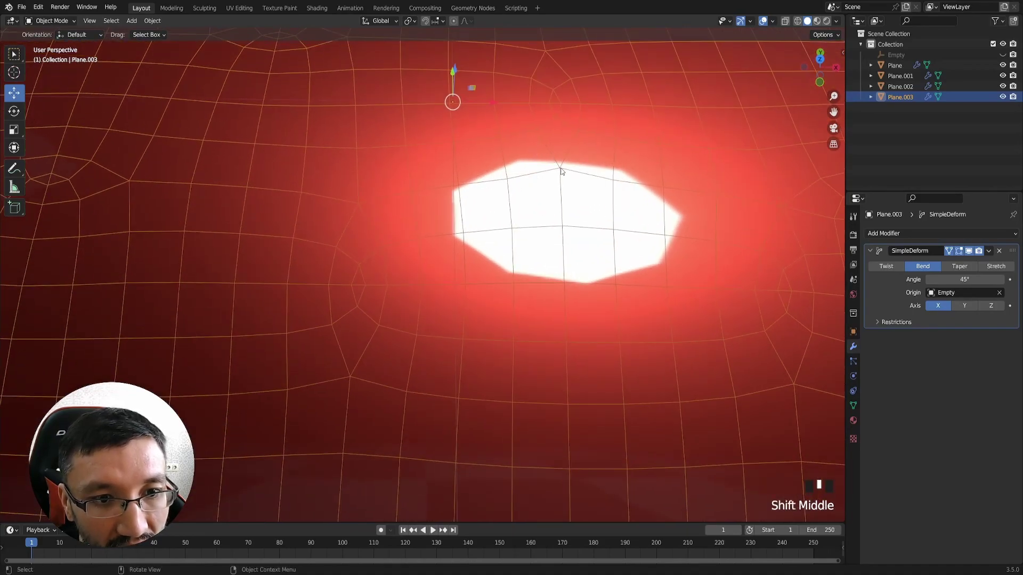
{"action": "middle_click_drag", "start_coordinate": [570, 168], "coordinate": [565, 177]}
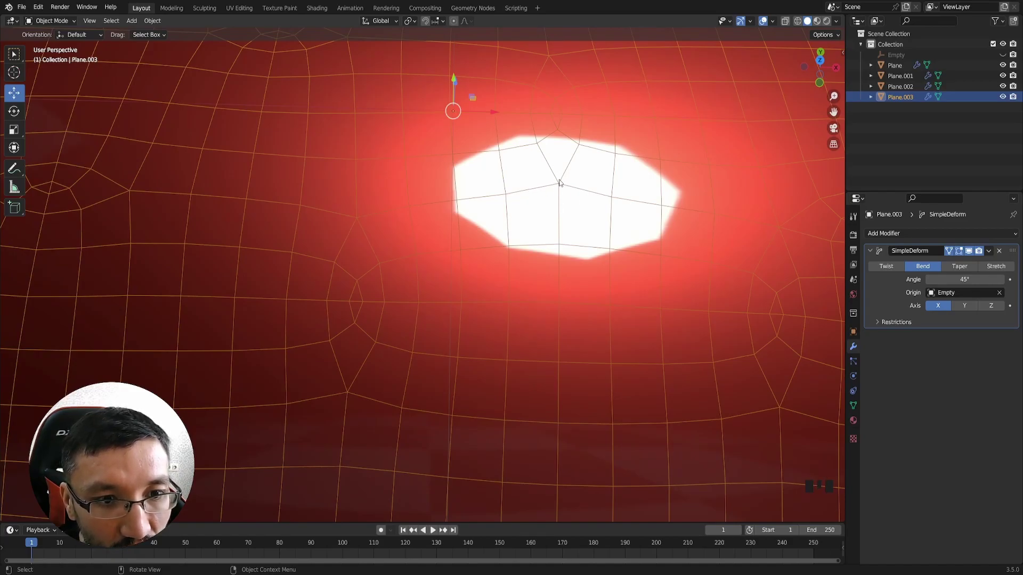
{"action": "middle_click_drag", "start_coordinate": [573, 201], "coordinate": [542, 245]}
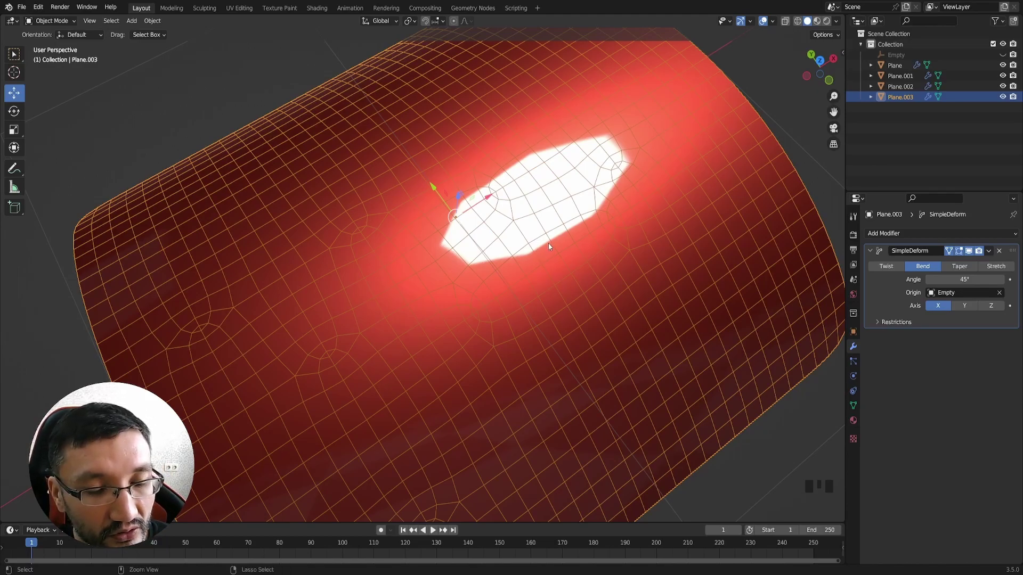
{"action": "key", "text": "ctrl+f"}
{"action": "middle_click_drag", "start_coordinate": [549, 243], "coordinate": [481, 338]}
- Add Subdivision modifiers to Plane and Plane.001 with Ctrl+2
{"action": "left_click", "coordinate": [550, 308]}
{"action": "key", "text": "ctrl+2"}
{"action": "left_click", "coordinate": [706, 286]}
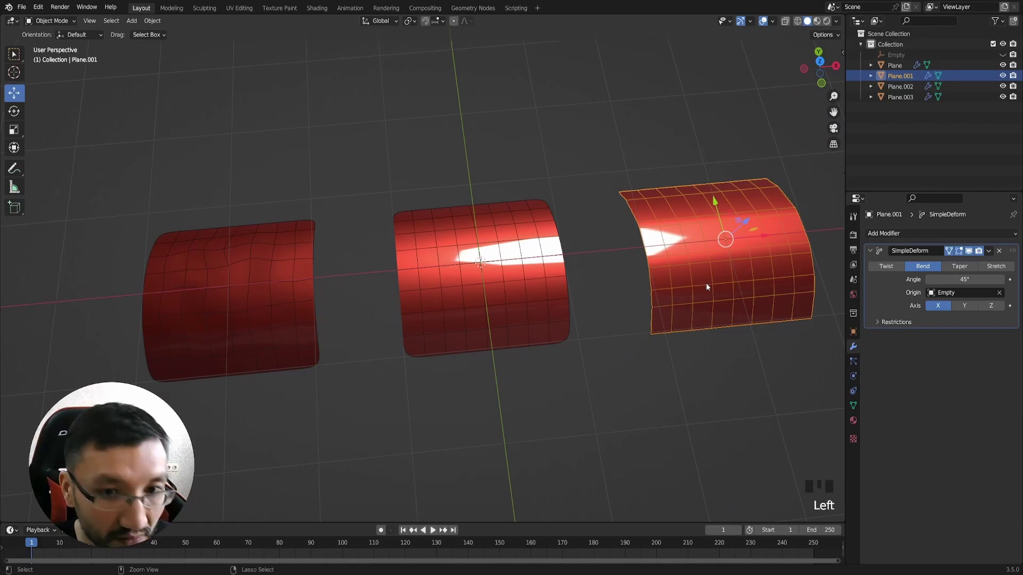
{"action": "key", "text": "ctrl+2"}
{"action": "middle_click_drag", "start_coordinate": [726, 281], "coordinate": [692, 261], "text": "shift"}
- Select Plane.002, hide its wireframe, and compare the row of bent planes front-on
{"action": "left_click", "coordinate": [530, 248]}
{"action": "middle_click_drag", "start_coordinate": [597, 248], "coordinate": [305, 278]}
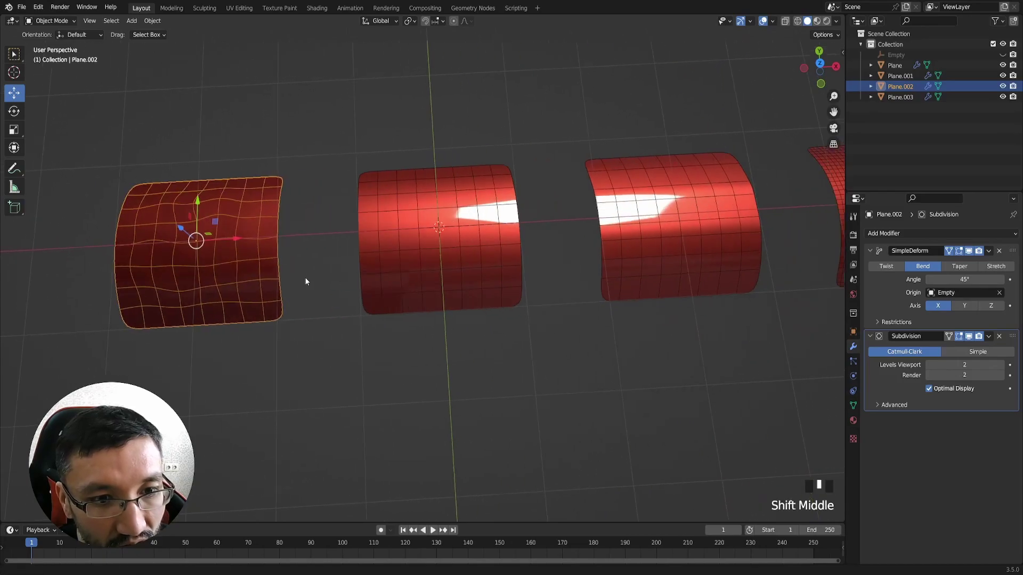
{"action": "middle_click_drag", "start_coordinate": [611, 256], "coordinate": [599, 301], "text": "shift"}
{"action": "key", "text": "ctrl+f"}
{"action": "left_click", "coordinate": [609, 270]}
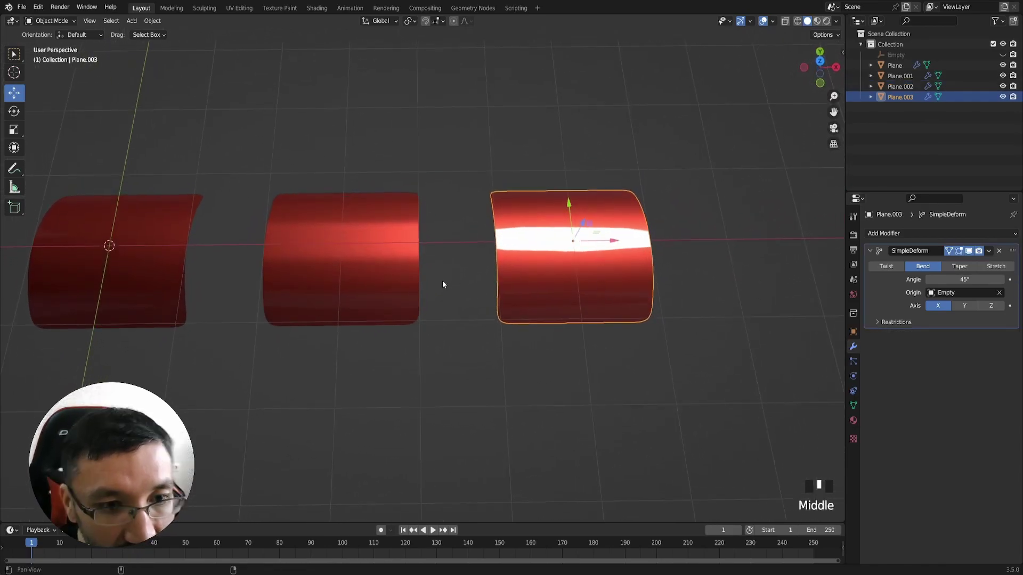
{"action": "middle_click_drag", "start_coordinate": [441, 283], "coordinate": [336, 299], "text": "shift"}
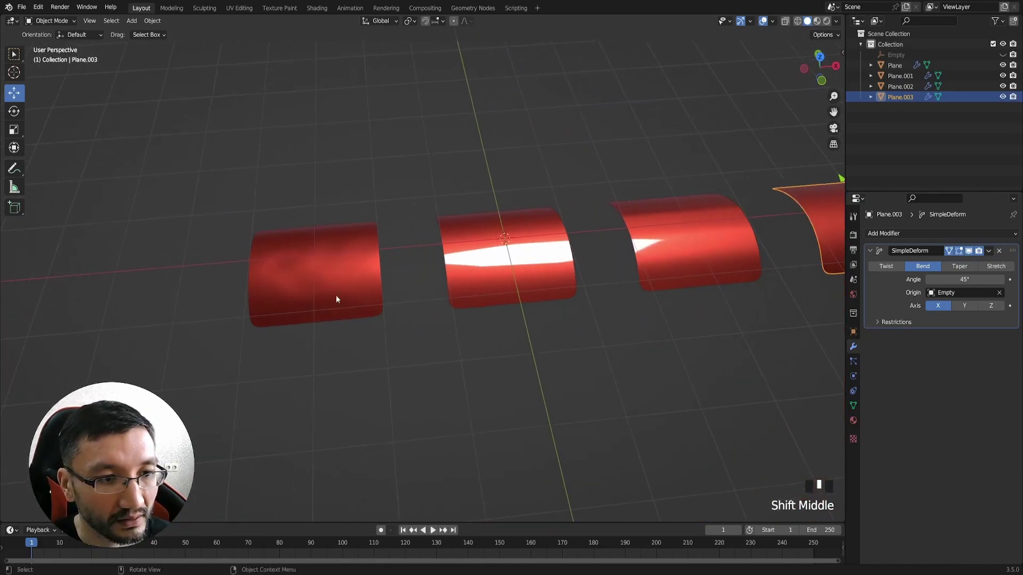
{"action": "middle_click_drag", "start_coordinate": [462, 337], "coordinate": [579, 352], "text": "shift"}
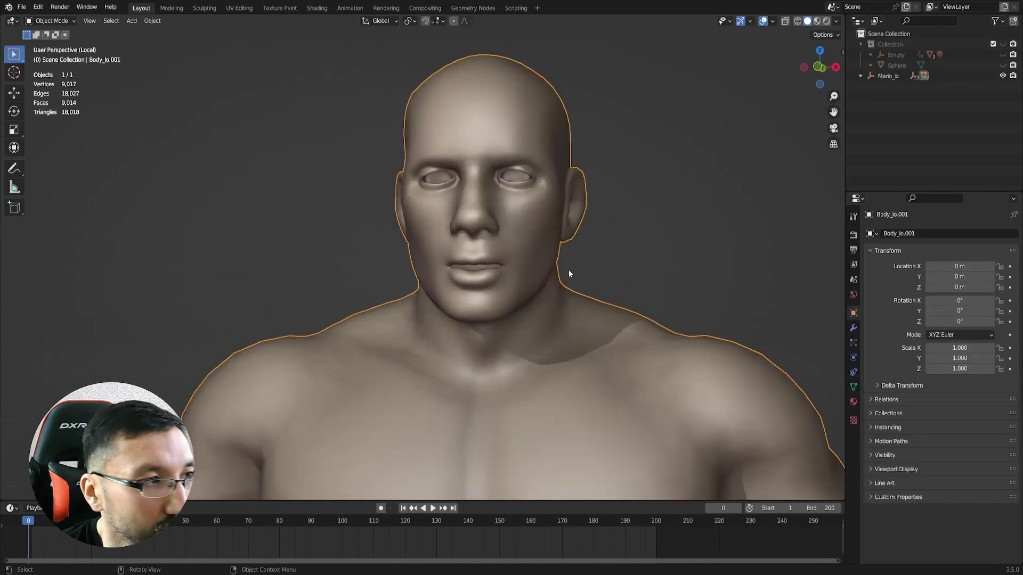
{"action": "left_click", "coordinate": [22, 7]}
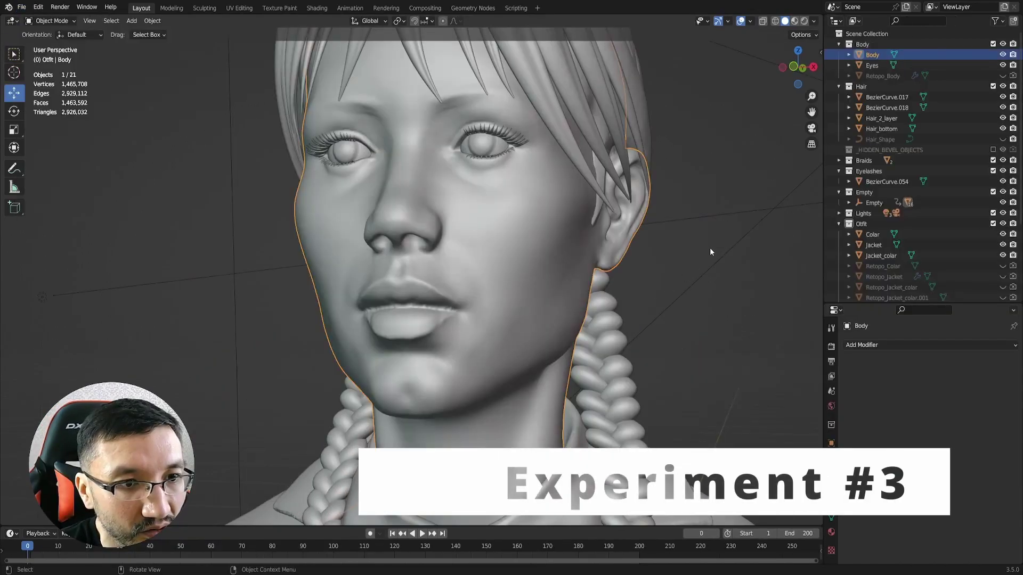
{"action": "middle_click_drag", "start_coordinate": [708, 262], "coordinate": [623, 319], "text": "ctrl"}
{"action": "scroll", "coordinate": [602, 272], "scroll_direction": "up", "scroll_amount": 4}
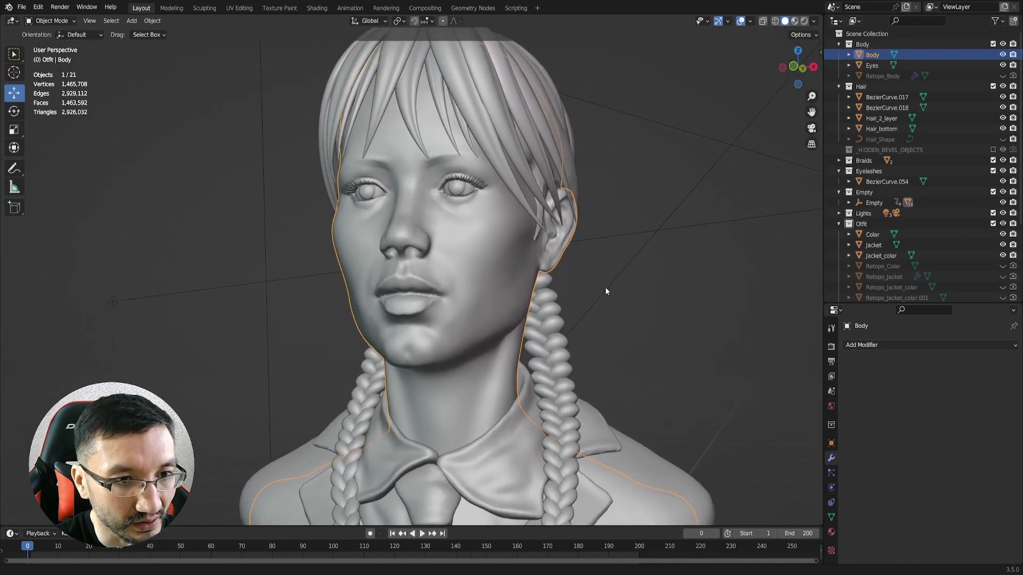
{"action": "middle_click_drag", "start_coordinate": [590, 234], "coordinate": [595, 252], "text": "shift"}
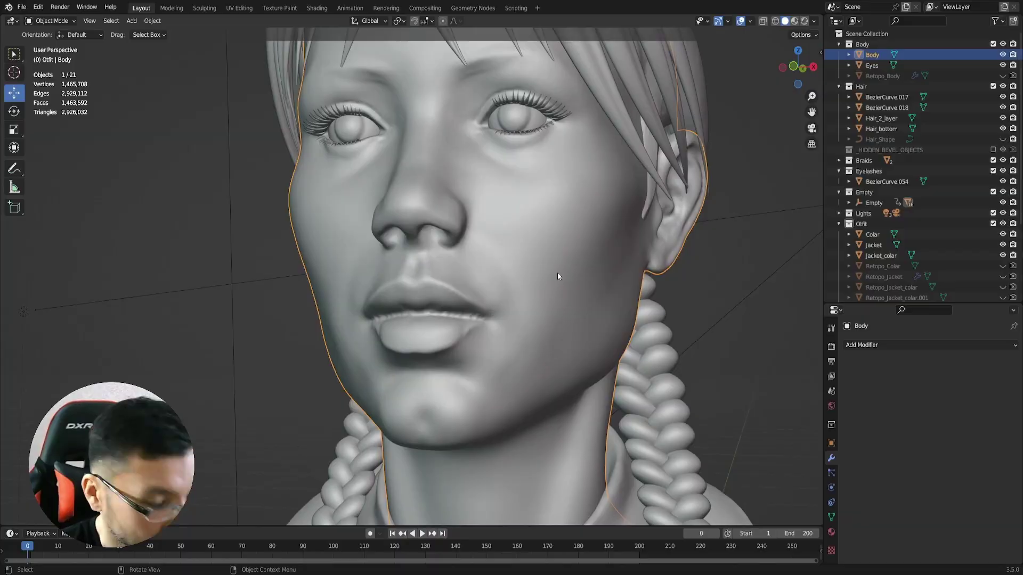
{"action": "key", "text": "Tab"}
{"action": "scroll", "coordinate": [522, 320], "scroll_direction": "up", "scroll_amount": 5}
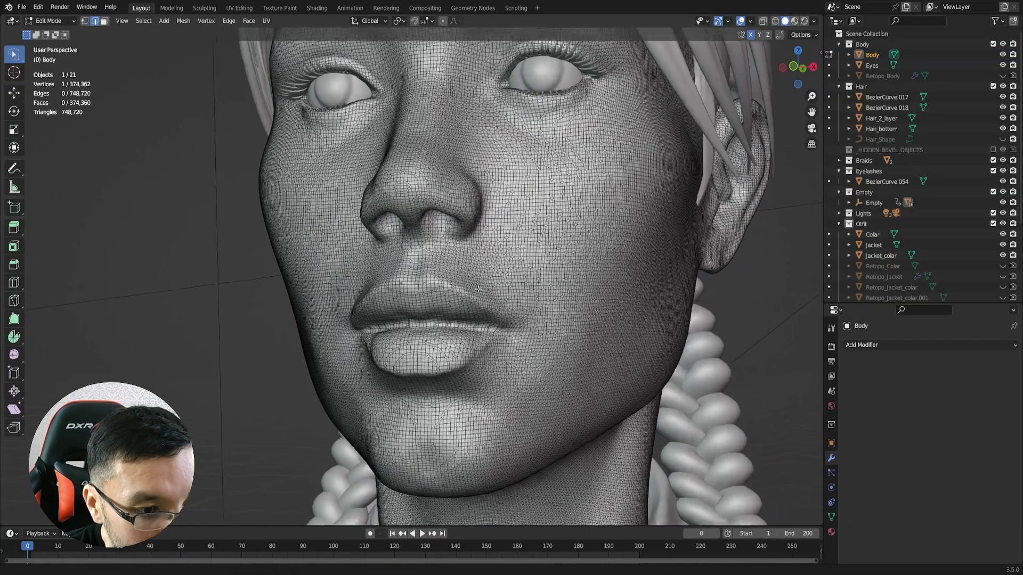
{"action": "scroll", "coordinate": [542, 324], "scroll_direction": "up", "scroll_amount": 6}
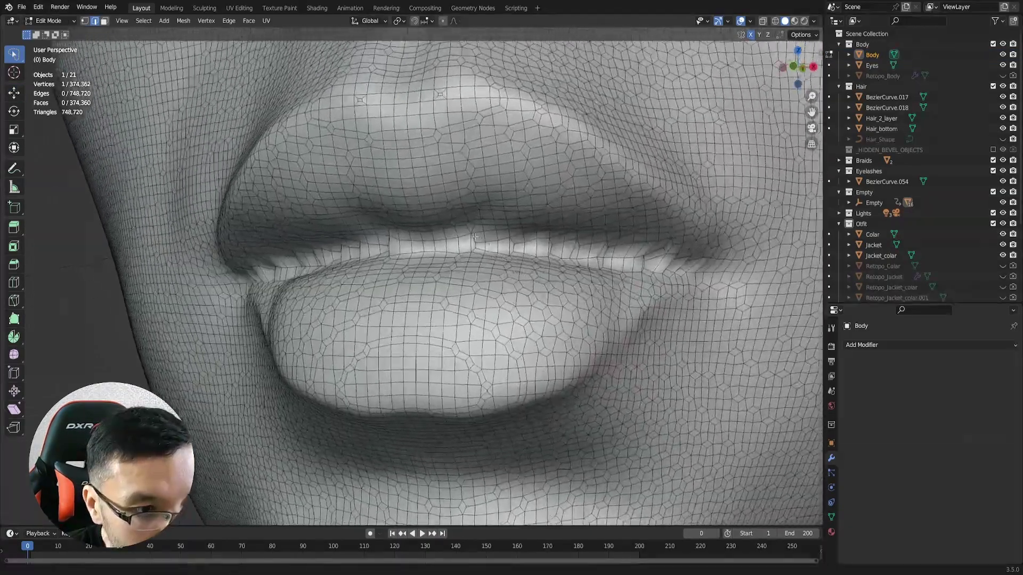
{"action": "mouse_move", "coordinate": [479, 277]}
{"action": "middle_mouse_down"}
{"action": "mouse_move", "coordinate": [445, 243]}
{"action": "mouse_move", "coordinate": [546, 244]}
{"action": "mouse_move", "coordinate": [515, 265]}
{"action": "mouse_move", "coordinate": [520, 249]}
{"action": "mouse_move", "coordinate": [373, 242]}
{"action": "mouse_move", "coordinate": [426, 247]}
{"action": "mouse_move", "coordinate": [497, 272]}
{"action": "middle_mouse_up"}
{"action": "scroll", "coordinate": [514, 265], "scroll_direction": "up", "scroll_amount": 6}
{"action": "scroll", "coordinate": [427, 247], "scroll_direction": "down", "scroll_amount": 4}
{"action": "scroll", "coordinate": [480, 235], "scroll_direction": "down", "scroll_amount": 2}
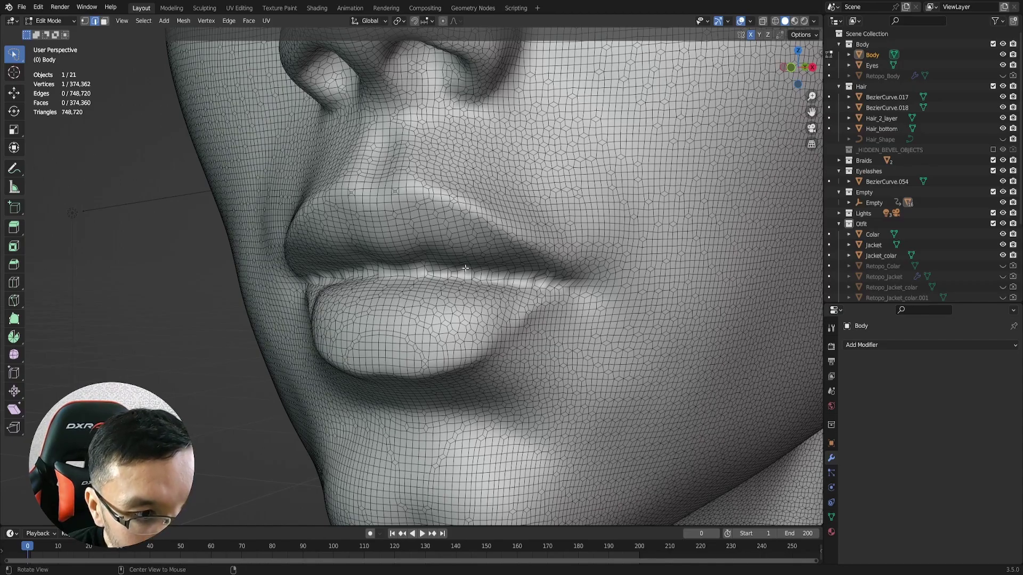
{"action": "middle_click_drag", "start_coordinate": [466, 268], "coordinate": [571, 241]}
{"action": "key", "text": "Tab"}
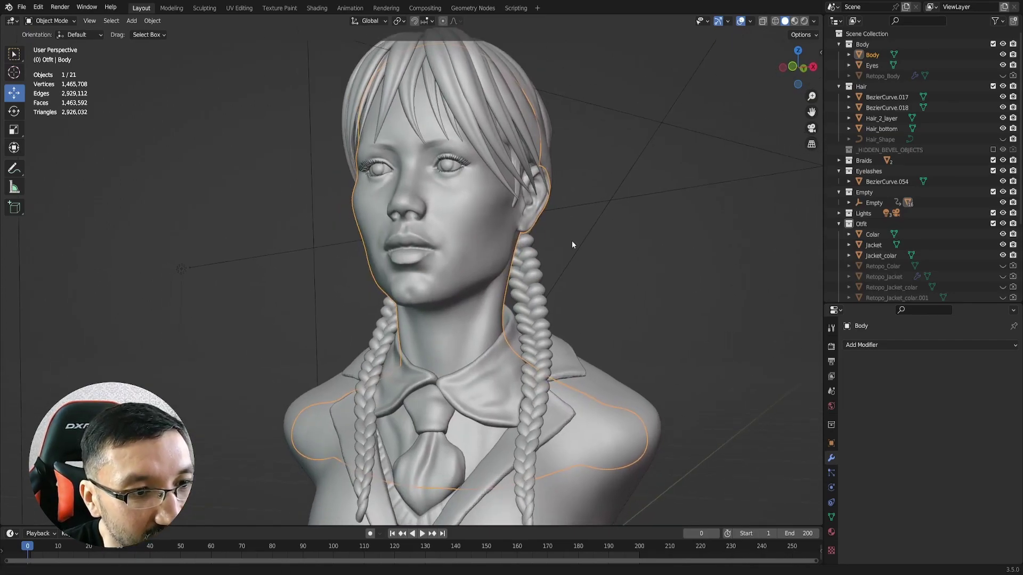
{"action": "left_click", "coordinate": [611, 256]}
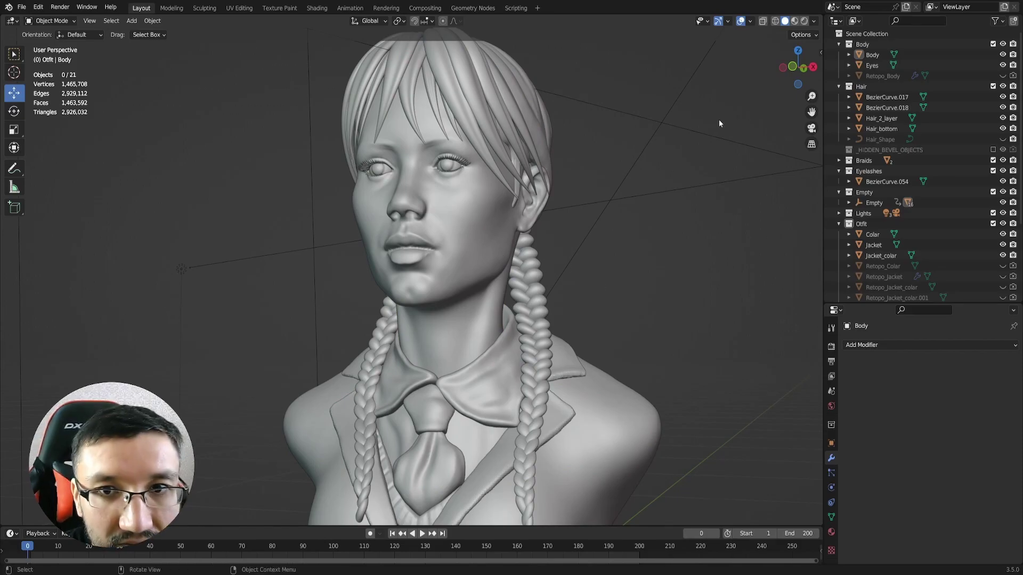
{"action": "left_click", "coordinate": [813, 21]}
{"action": "left_click", "coordinate": [805, 96]}
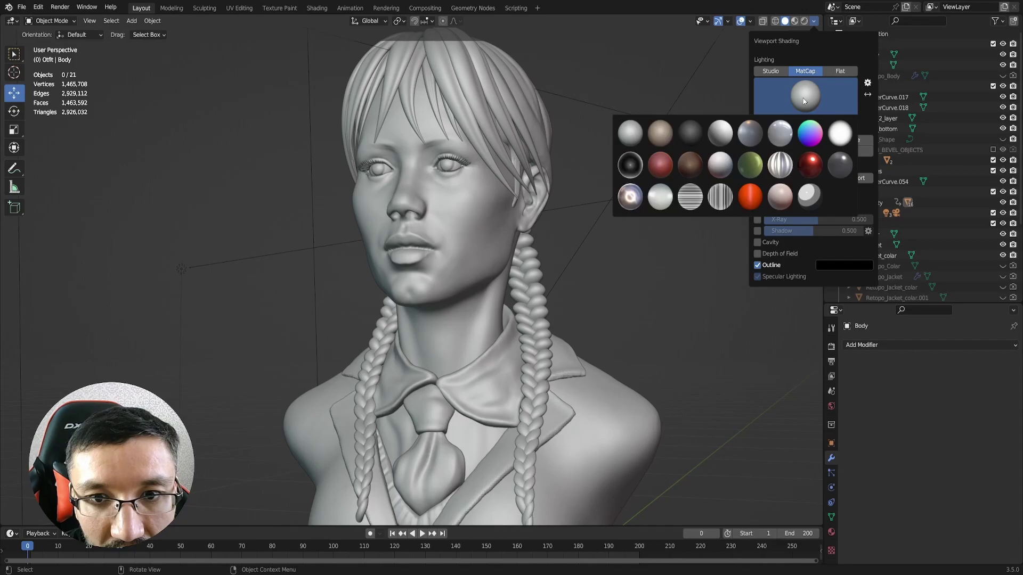
{"action": "left_click", "coordinate": [810, 166]}
{"action": "middle_click_drag", "start_coordinate": [643, 258], "coordinate": [582, 238]}
{"action": "scroll", "coordinate": [582, 238], "scroll_direction": "up", "scroll_amount": 6}
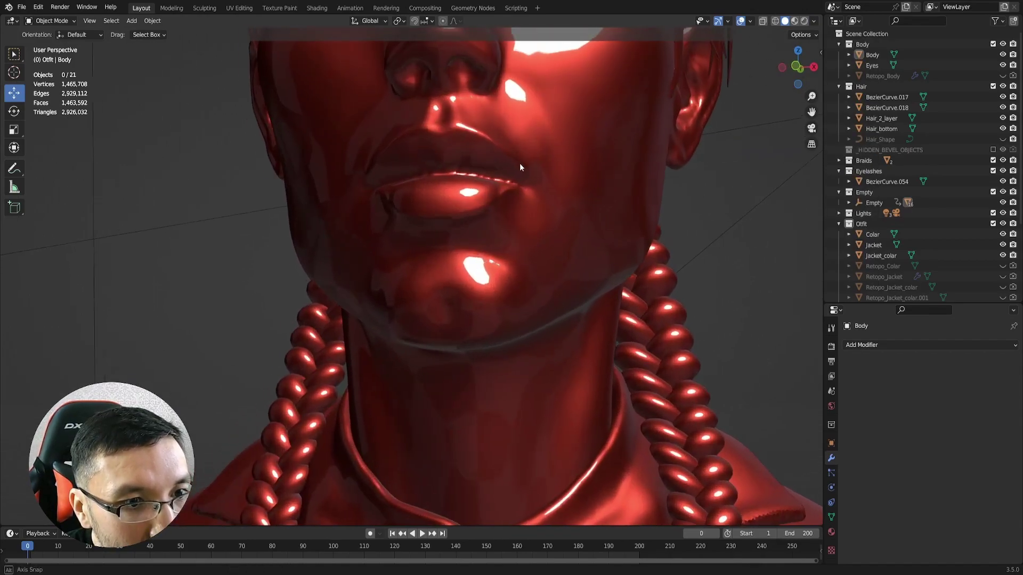
{"action": "mouse_move", "coordinate": [520, 163]}
{"action": "middle_mouse_down"}
{"action": "mouse_move", "coordinate": [577, 147]}
{"action": "mouse_move", "coordinate": [482, 145]}
{"action": "mouse_move", "coordinate": [537, 225]}
{"action": "mouse_move", "coordinate": [516, 194]}
{"action": "mouse_move", "coordinate": [568, 204]}
{"action": "mouse_move", "coordinate": [560, 200]}
{"action": "mouse_move", "coordinate": [557, 240]}
{"action": "middle_mouse_up"}
{"action": "scroll", "coordinate": [537, 225], "scroll_direction": "down", "scroll_amount": 5}
{"action": "left_click", "coordinate": [815, 22]}
{"action": "left_click", "coordinate": [803, 95]}
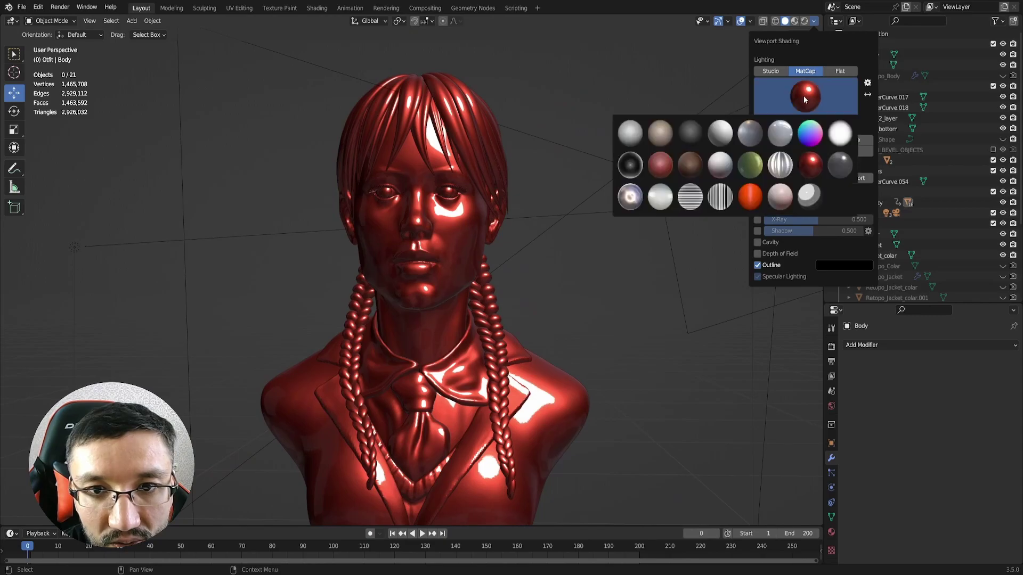
{"action": "left_click", "coordinate": [660, 197]}
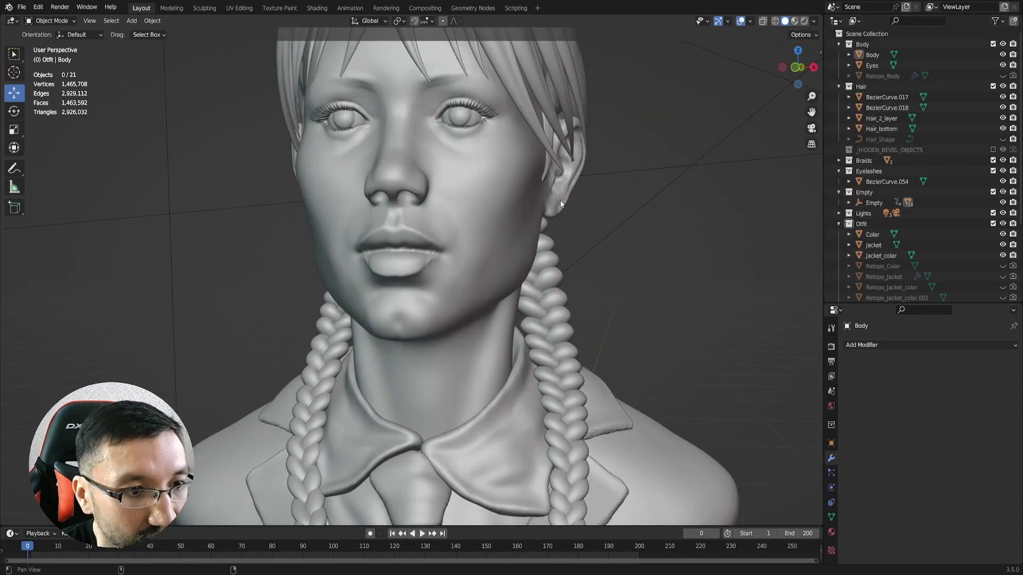
{"action": "middle_click_drag", "start_coordinate": [561, 200], "coordinate": [647, 236]}
{"action": "scroll", "coordinate": [642, 233], "scroll_direction": "up", "scroll_amount": 2}
- Show the Quad Remesher sidebar and isolate the Body head in local view
{"action": "key", "text": "n"}
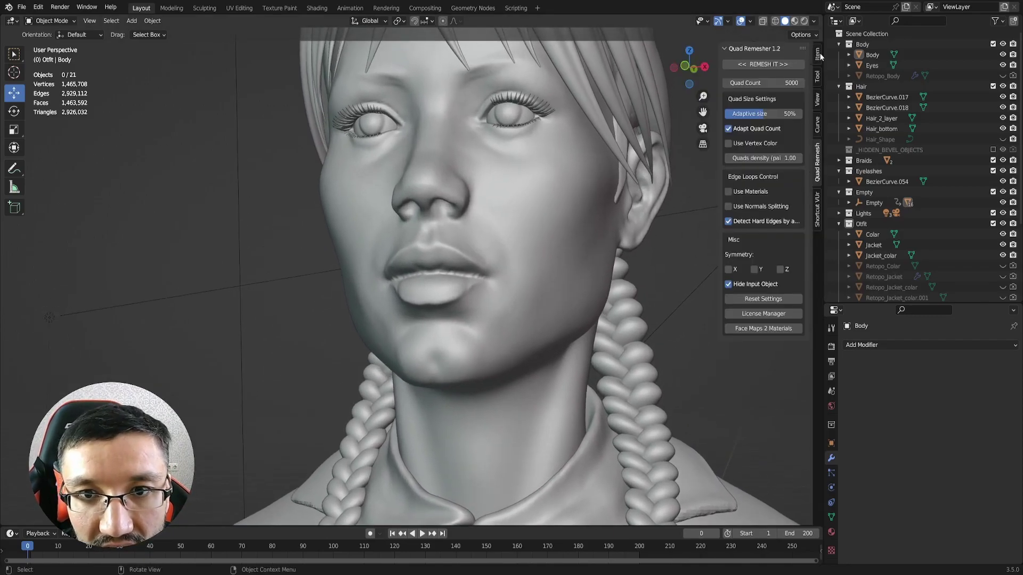
{"action": "left_click", "coordinate": [573, 208]}
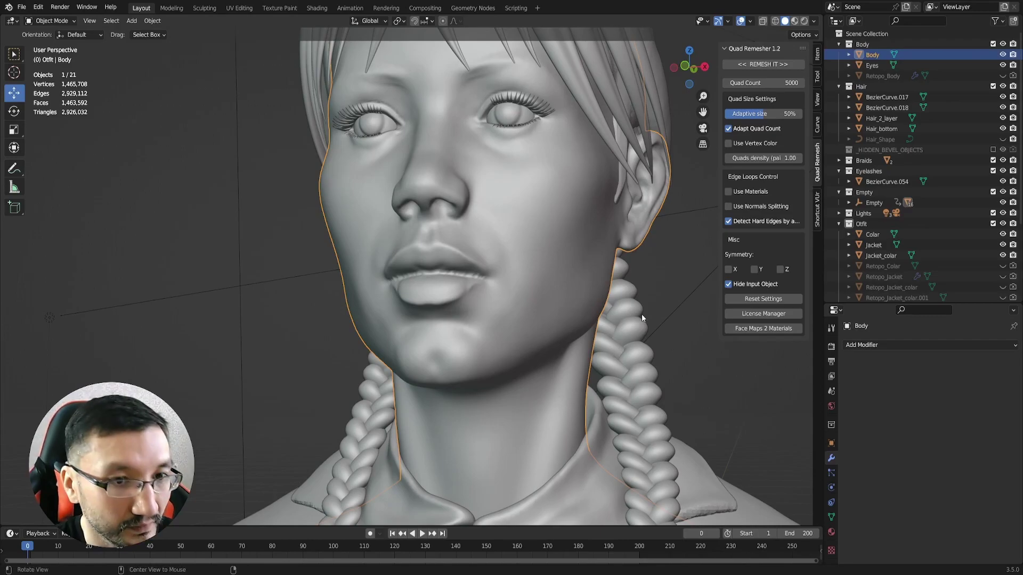
{"action": "key", "text": "KP_Divide"}
{"action": "middle_click_drag", "start_coordinate": [630, 278], "coordinate": [616, 297], "text": "ctrl"}
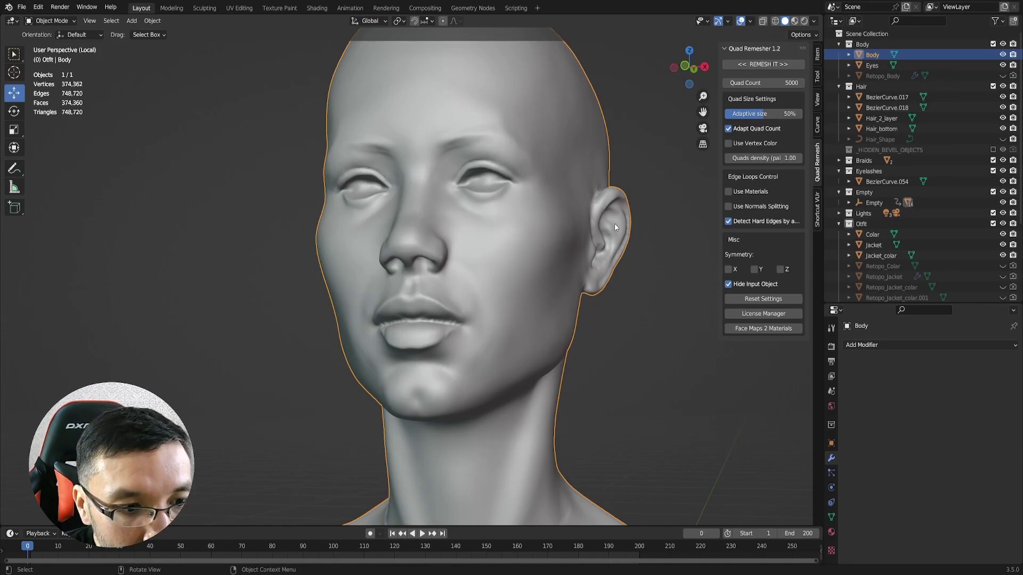
- Set the Quad Remesher Quad Count to 100000
{"action": "left_click", "coordinate": [783, 83]}
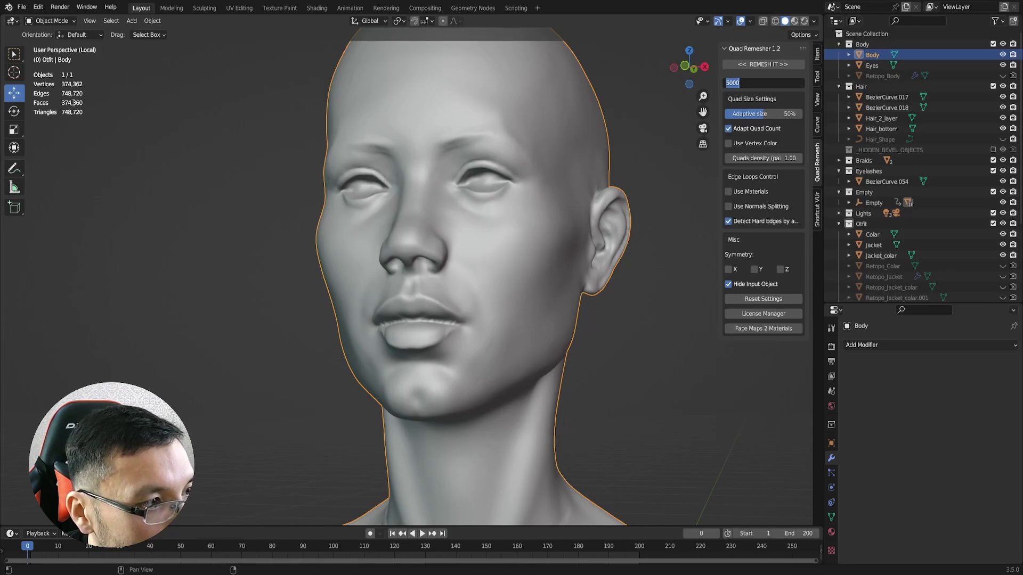
{"action": "key", "text": "Return"}
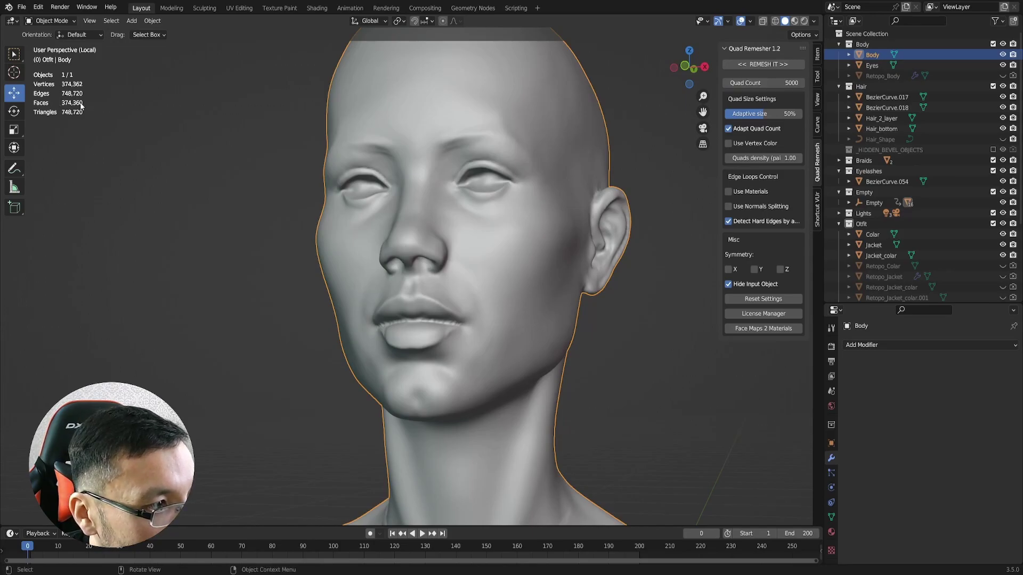
{"action": "left_click", "coordinate": [774, 83]}
{"action": "type", "text": "10"}
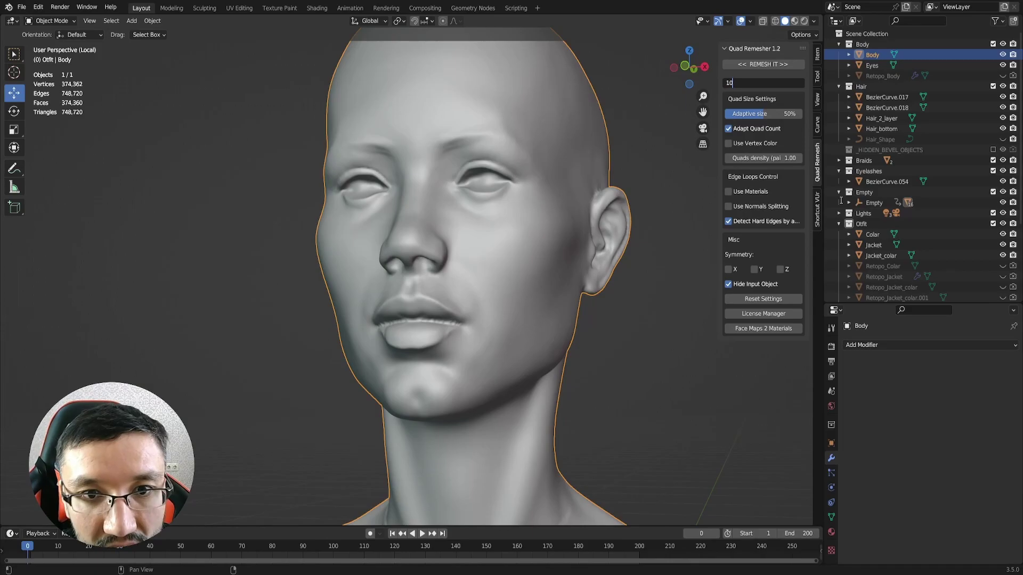
{"action": "type", "text": "0000"}
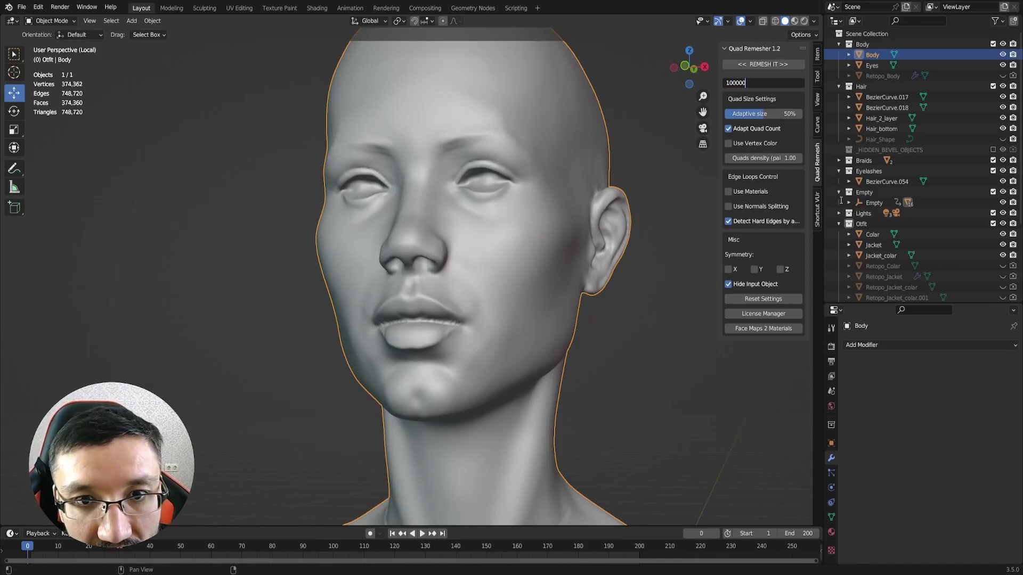
{"action": "key", "text": "Return"}
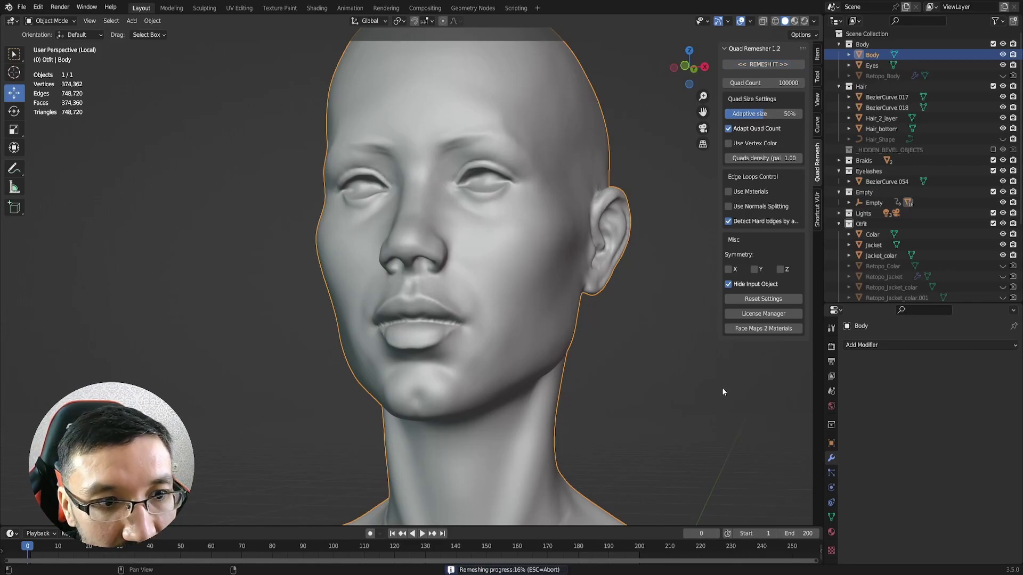
{"action": "scroll", "coordinate": [531, 293], "scroll_direction": "up", "scroll_amount": 5}
- Preview Retopo_Body.001 with the red MatCap and orbit around the face to check the quads
{"action": "middle_click_drag", "start_coordinate": [532, 293], "coordinate": [462, 244]}
{"action": "scroll", "coordinate": [462, 245], "scroll_direction": "down", "scroll_amount": 3}
{"action": "scroll", "coordinate": [543, 269], "scroll_direction": "up", "scroll_amount": 4}
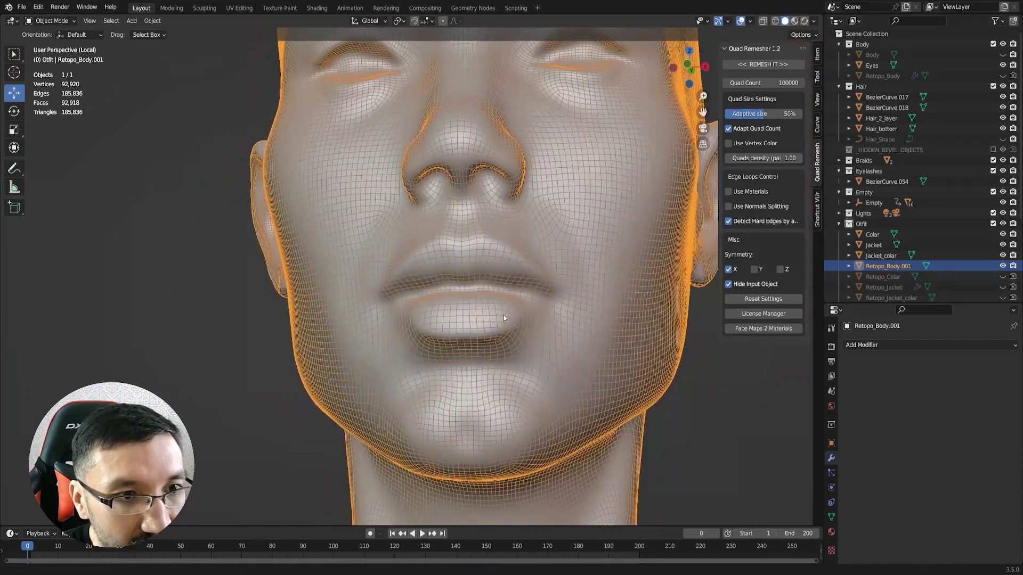
{"action": "scroll", "coordinate": [499, 296], "scroll_direction": "down", "scroll_amount": 3}
{"action": "left_click", "coordinate": [813, 21]}
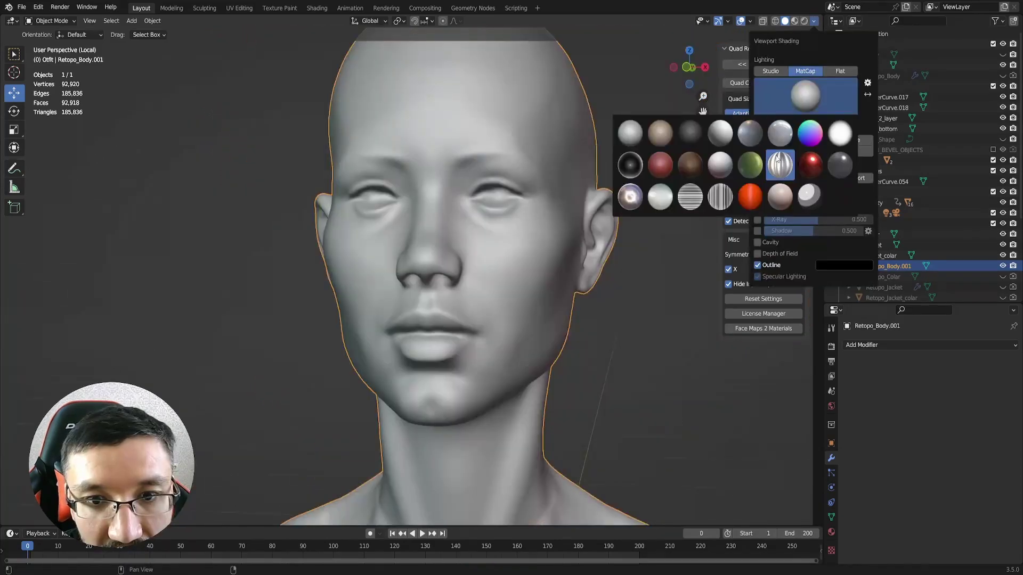
{"action": "left_click", "coordinate": [662, 165]}
{"action": "middle_click_drag", "start_coordinate": [555, 270], "coordinate": [485, 272]}
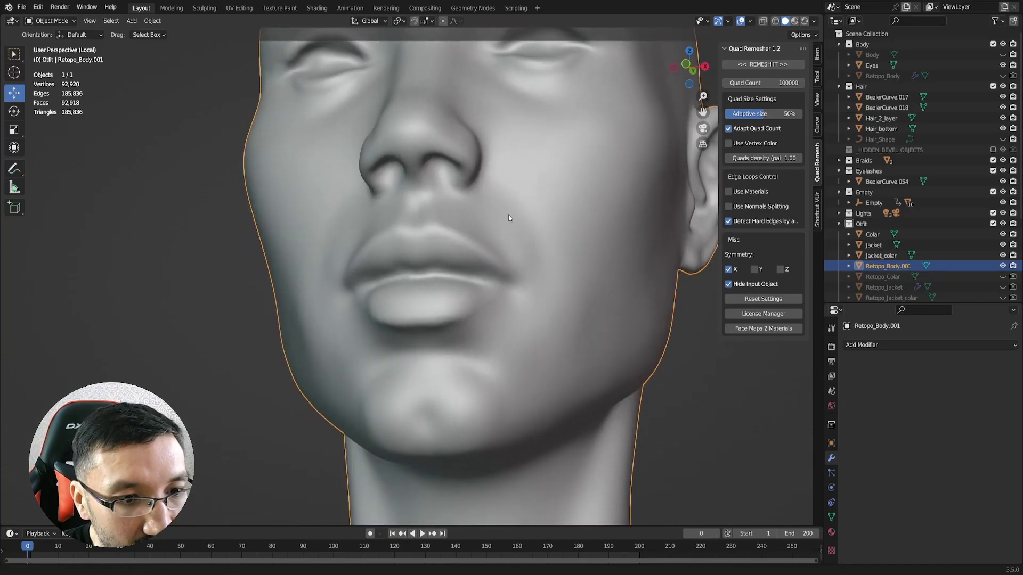
{"action": "middle_click_drag", "start_coordinate": [509, 215], "coordinate": [506, 201]}
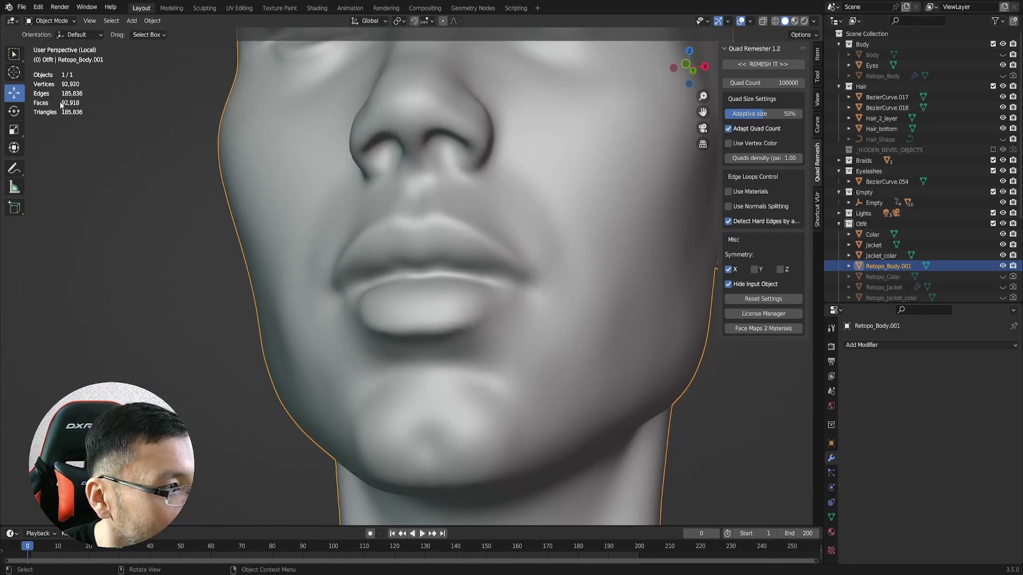
{"action": "scroll", "coordinate": [499, 223], "scroll_direction": "down", "scroll_amount": 5}
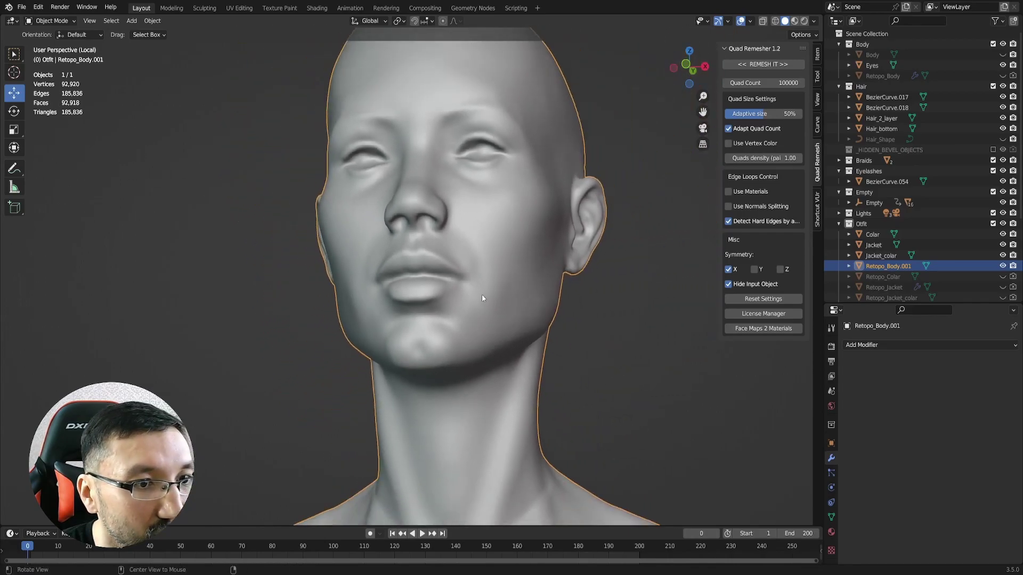
{"action": "middle_click_drag", "start_coordinate": [481, 298], "coordinate": [687, 208]}
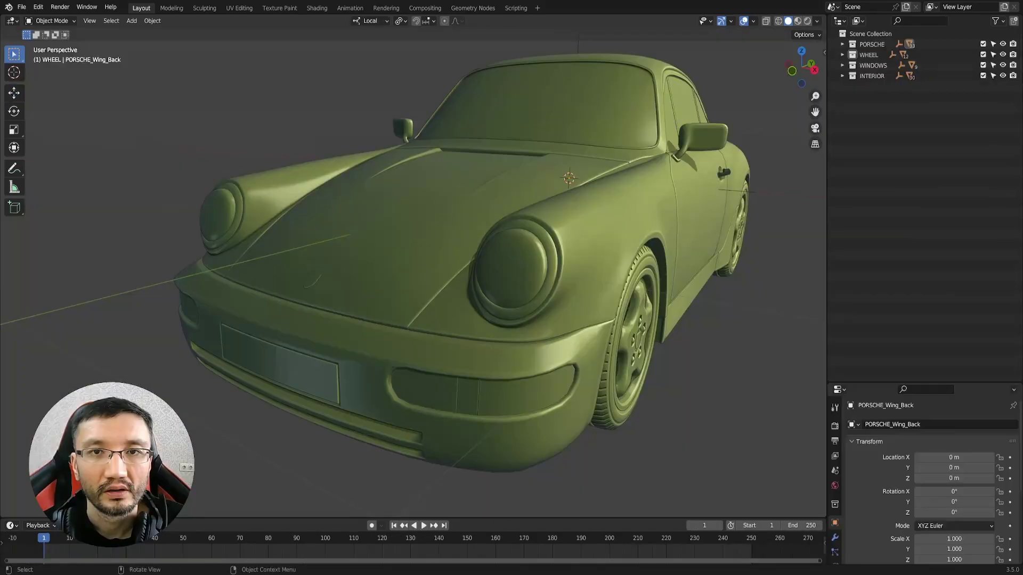